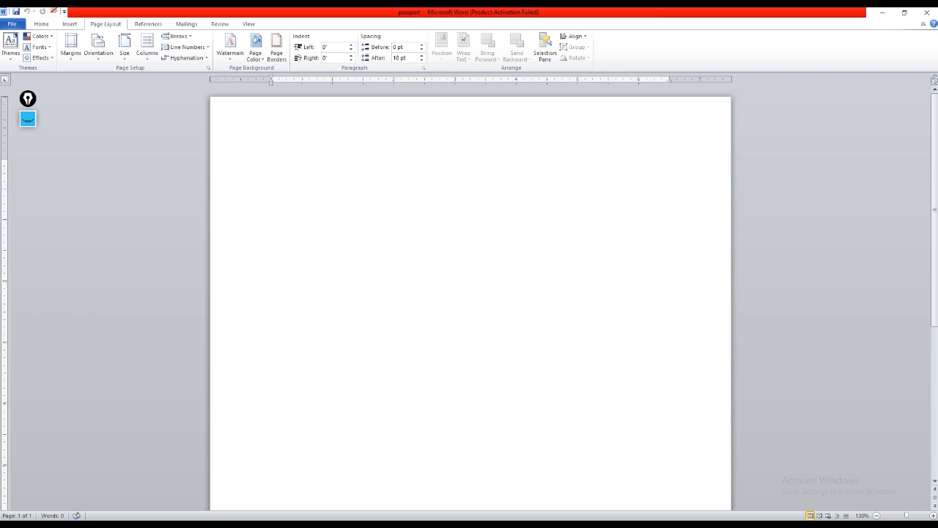
pyautogui.click(28, 119)
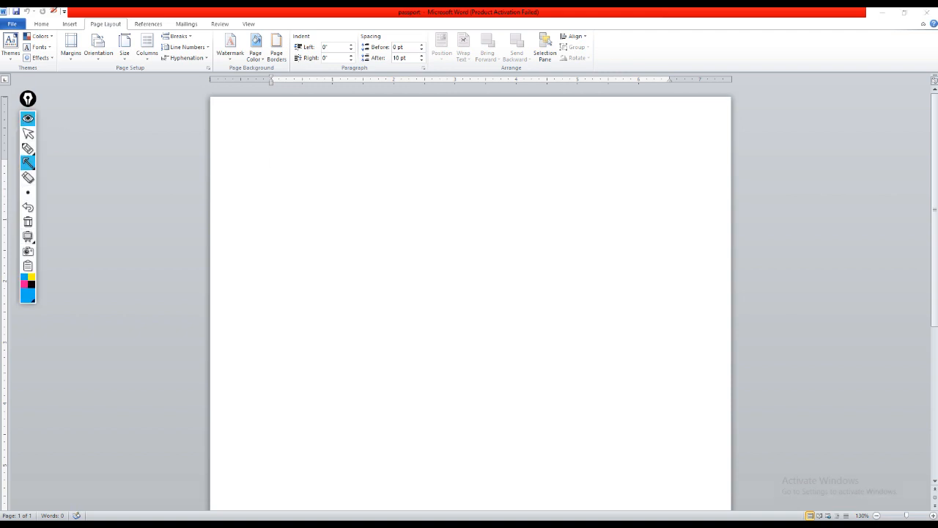
pyautogui.moveTo(76, 151); pyautogui.dragTo(106, 31)
pyautogui.click(28, 222)
pyautogui.click(28, 119)
pyautogui.click(27, 119)
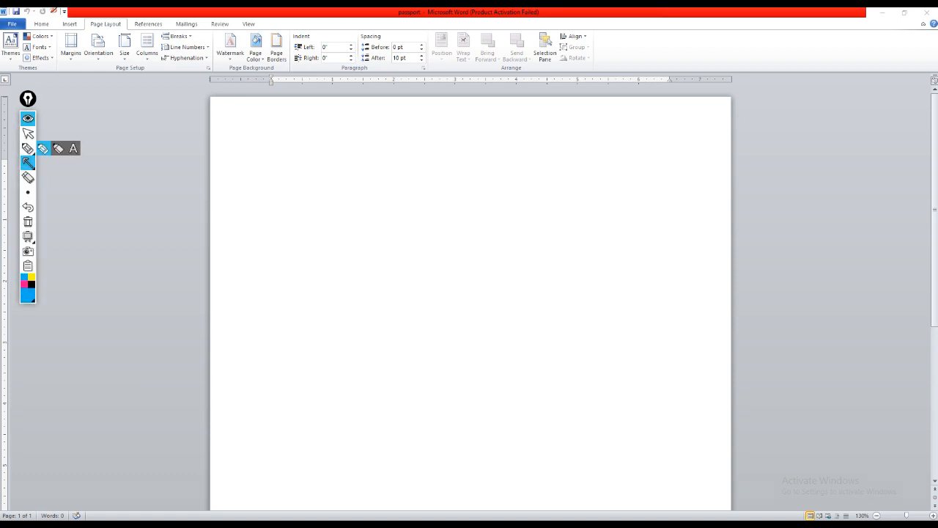
pyautogui.moveTo(28, 163)
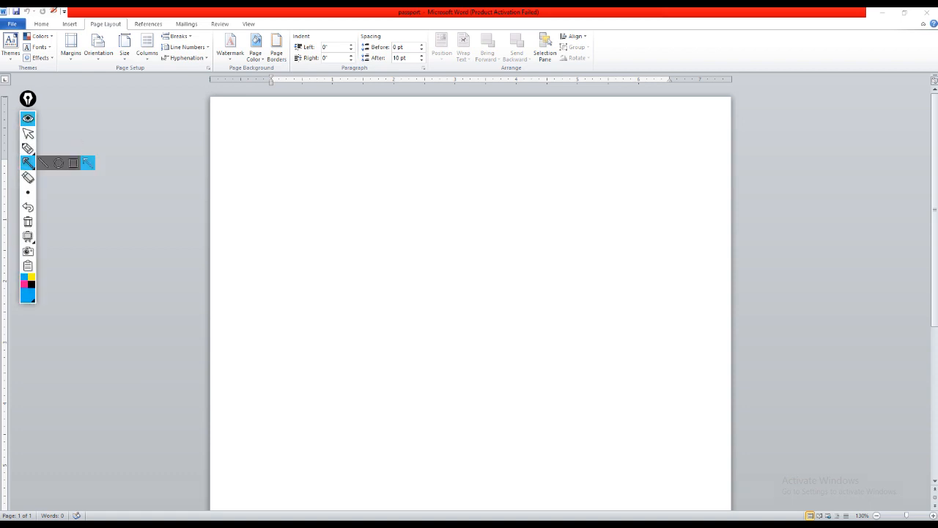
pyautogui.click(88, 163)
pyautogui.moveTo(88, 145); pyautogui.dragTo(124, 62)
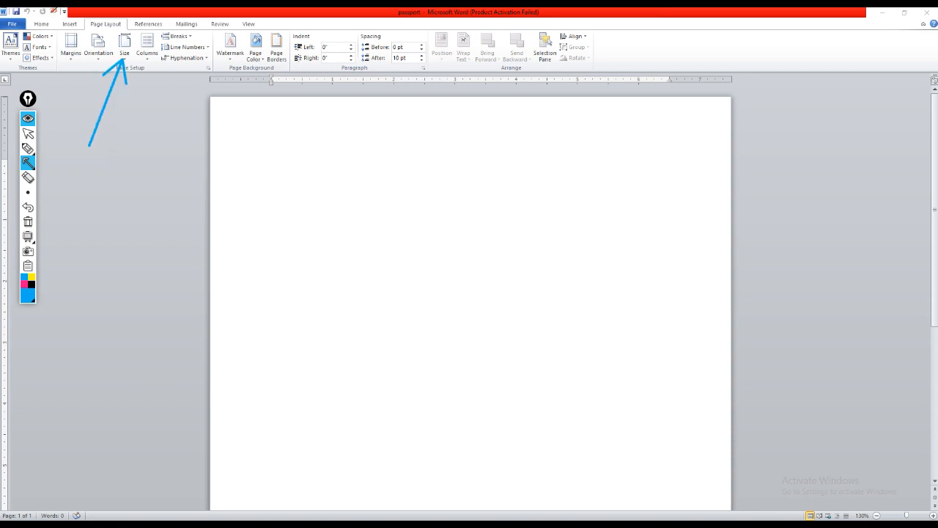
pyautogui.click(28, 221)
pyautogui.click(28, 119)
# Step: Open the custom paper size settings for the blank document and move the dialog clear of its starting position
pyautogui.click(125, 47)
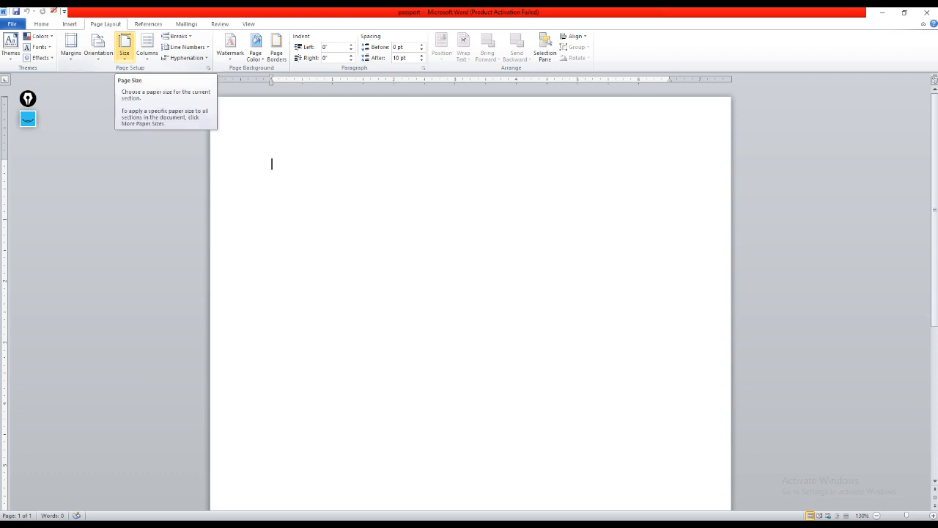
pyautogui.click(125, 47)
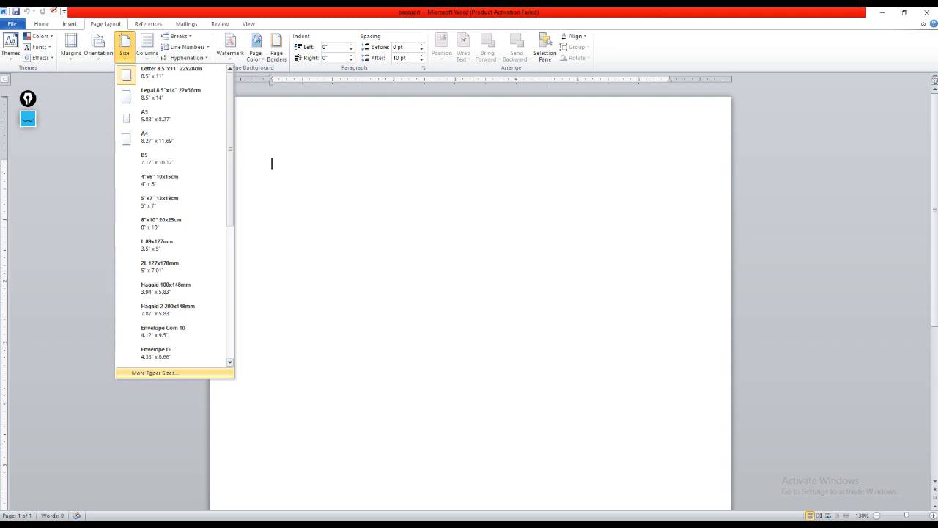
pyautogui.click(154, 372)
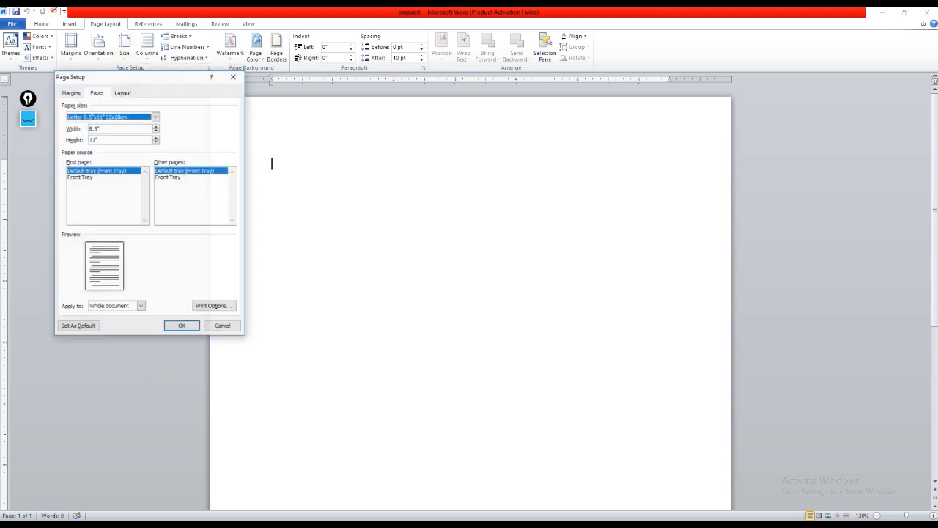
pyautogui.moveTo(184, 76); pyautogui.dragTo(236, 85)
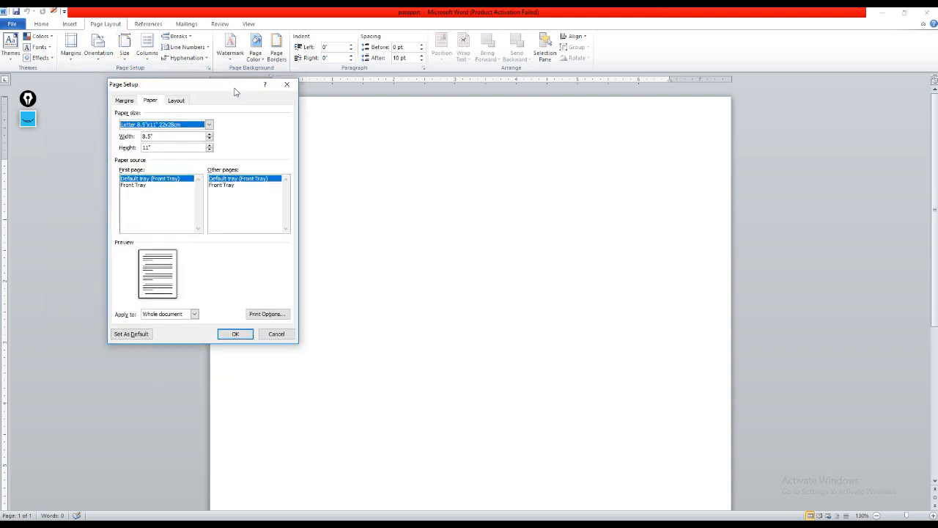
pyautogui.click(28, 119)
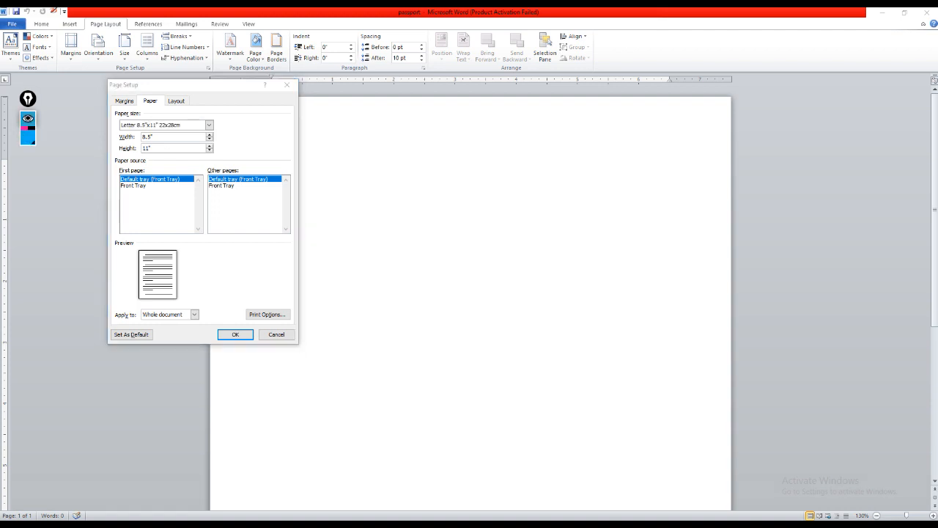
pyautogui.moveTo(70, 188); pyautogui.dragTo(111, 140)
pyautogui.moveTo(94, 187); pyautogui.dragTo(121, 144)
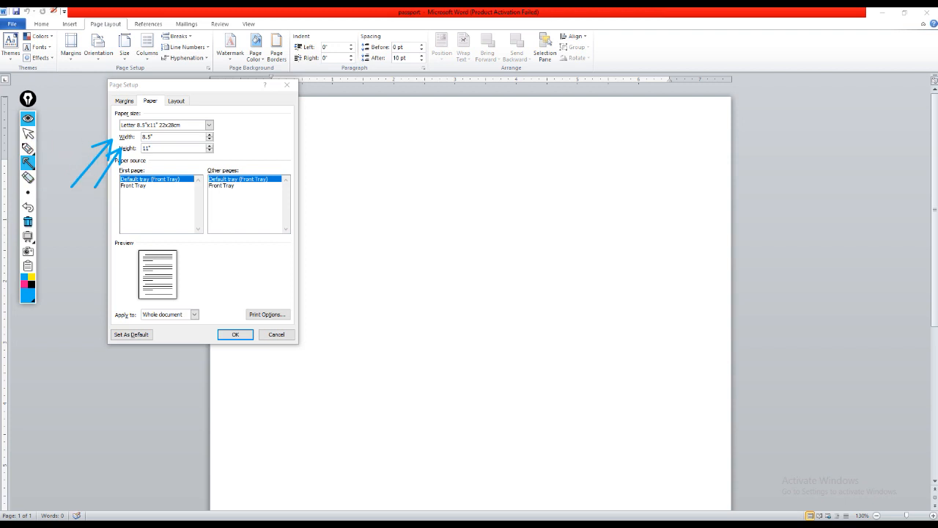
pyautogui.click(27, 221)
pyautogui.click(28, 119)
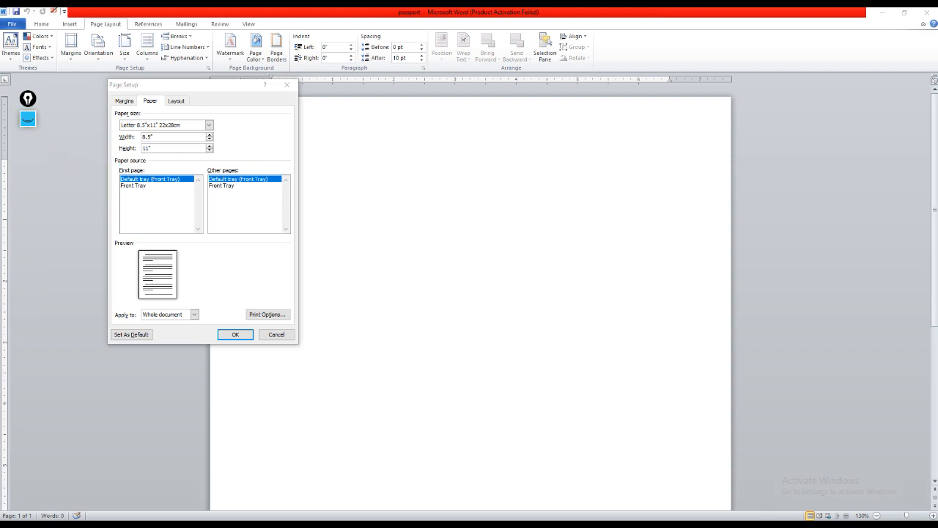
# Step: Set a custom paper size 6" wide and 4" high for the whole document and apply it
pyautogui.click(143, 136)
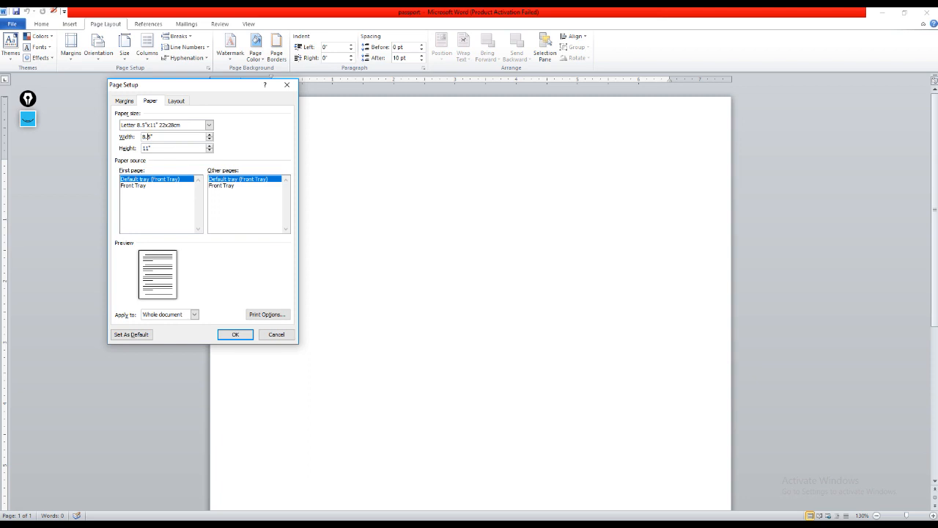
pyautogui.press('Delete')
pyautogui.press('Delete')
pyautogui.press('Delete')
pyautogui.write('6')
pyautogui.click(150, 148)
pyautogui.press('BackSpace')
pyautogui.press('BackSpace')
pyautogui.press('BackSpace')
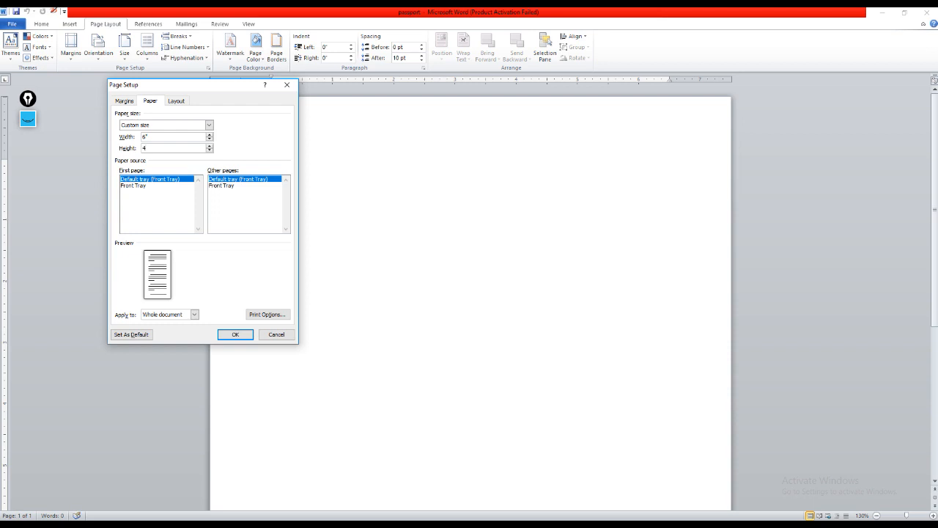
pyautogui.write('4')
pyautogui.press('Tab')
pyautogui.press('Return')
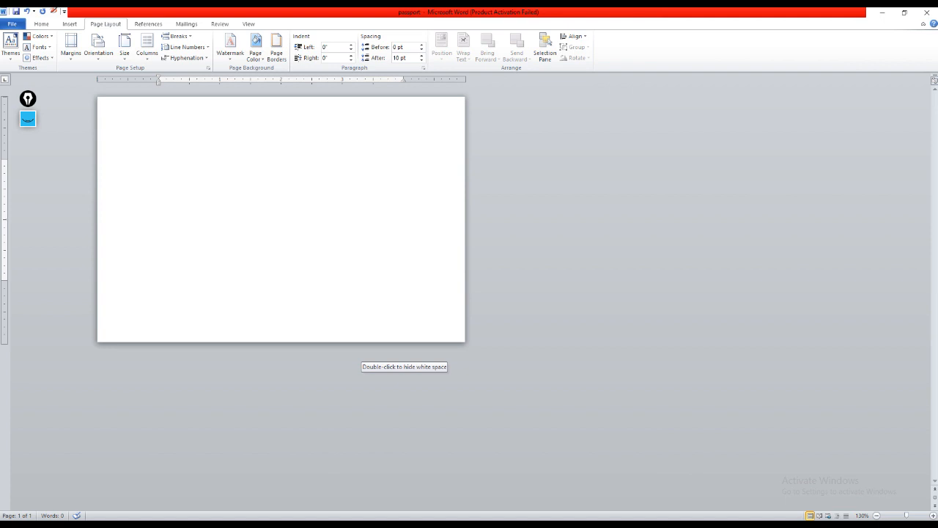
pyautogui.click(28, 119)
pyautogui.moveTo(68, 129); pyautogui.dragTo(69, 33)
pyautogui.click(28, 222)
pyautogui.click(28, 119)
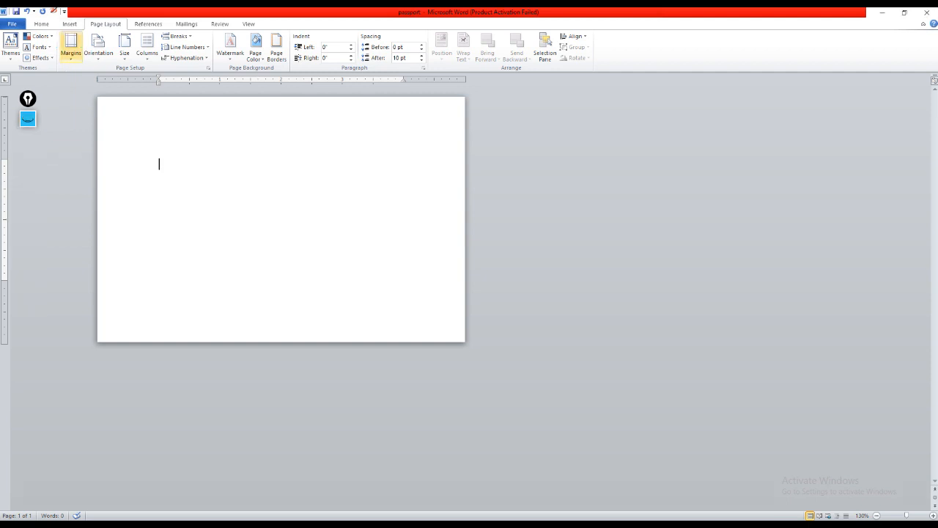
# Step: Display the commands for inserting objects into the document
pyautogui.click(69, 25)
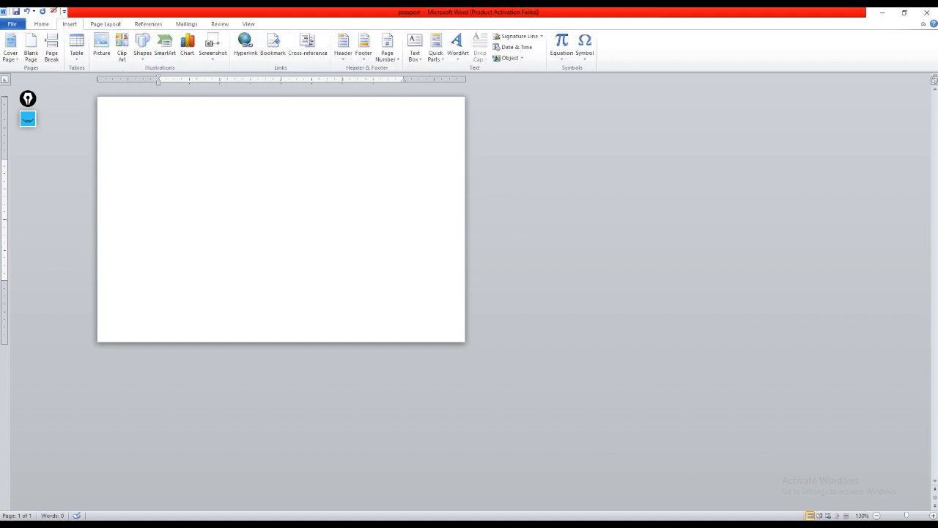
pyautogui.click(28, 119)
pyautogui.moveTo(60, 154); pyautogui.dragTo(98, 56)
pyautogui.click(28, 221)
pyautogui.click(28, 119)
# Step: Insert the portrait photo with the blue background from the Desktop folder into the page
pyautogui.click(101, 47)
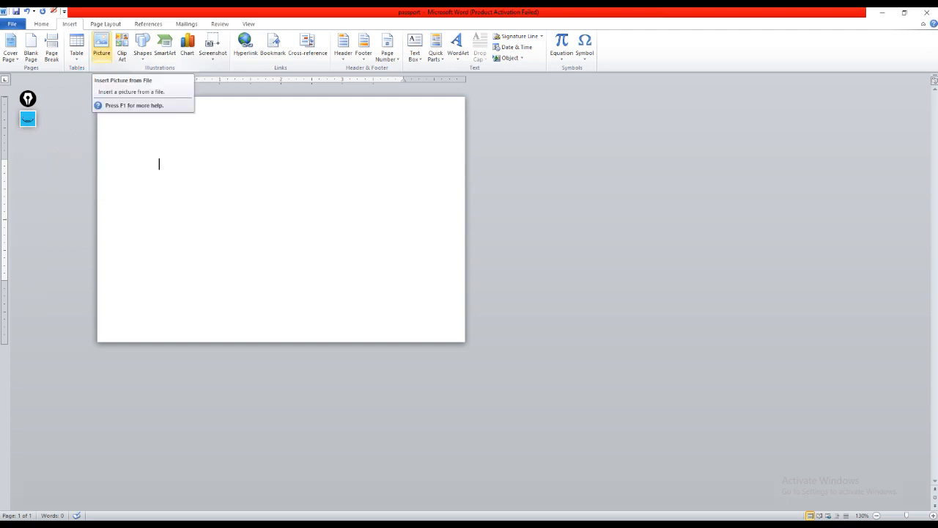
pyautogui.click(101, 47)
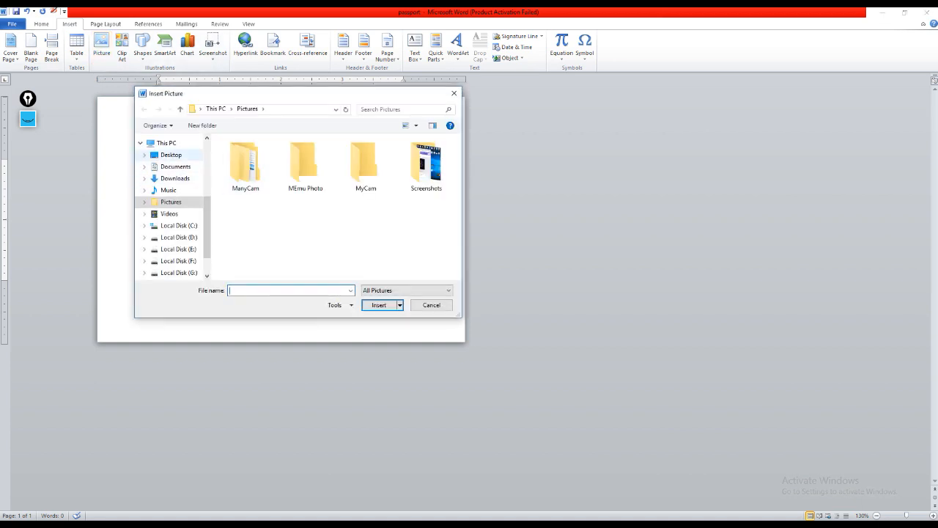
pyautogui.click(171, 155)
pyautogui.scroll(-2, 288, 202)
pyautogui.click(252, 266)
pyautogui.click(379, 305)
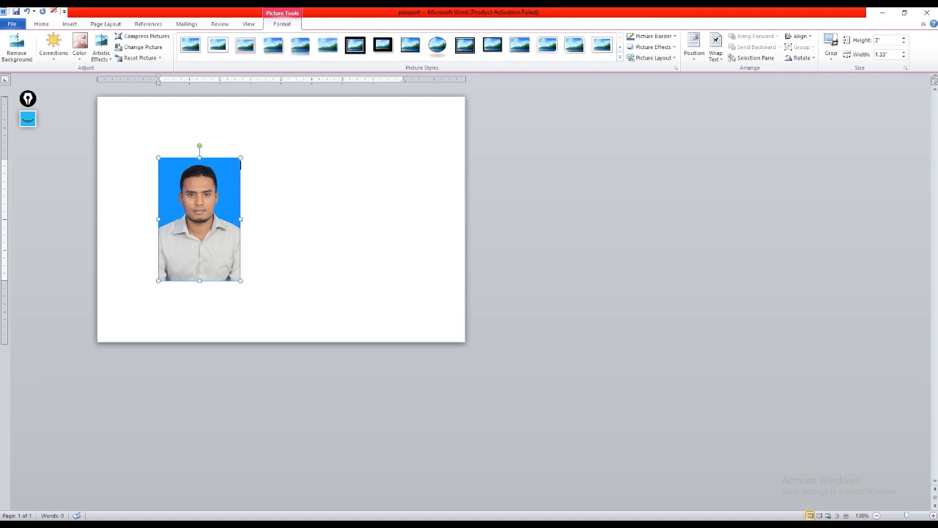
pyautogui.click(27, 120)
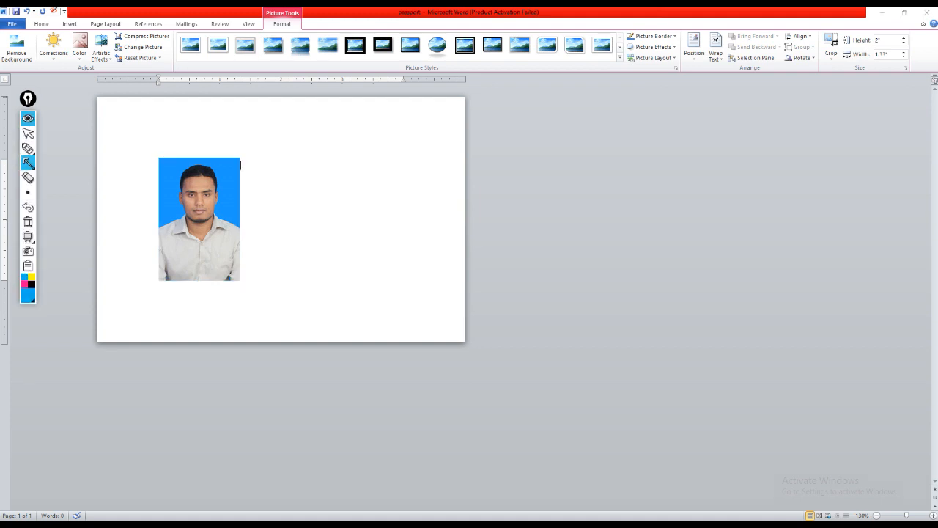
pyautogui.moveTo(282, 103); pyautogui.dragTo(286, 28)
pyautogui.click(28, 222)
pyautogui.click(28, 118)
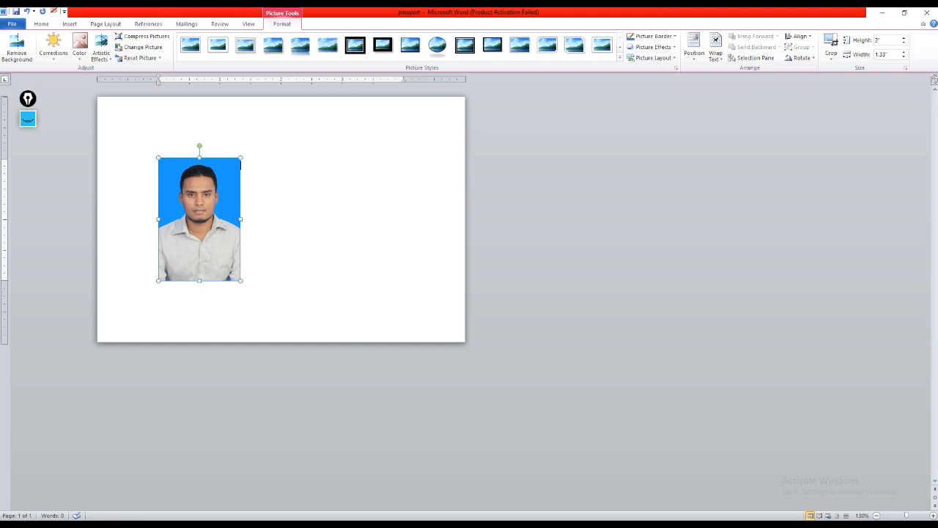
pyautogui.click(28, 118)
pyautogui.moveTo(782, 171)
pyautogui.mouseDown()
pyautogui.moveTo(850, 41)
pyautogui.moveTo(851, 69)
pyautogui.mouseUp()
pyautogui.moveTo(827, 164); pyautogui.dragTo(856, 57)
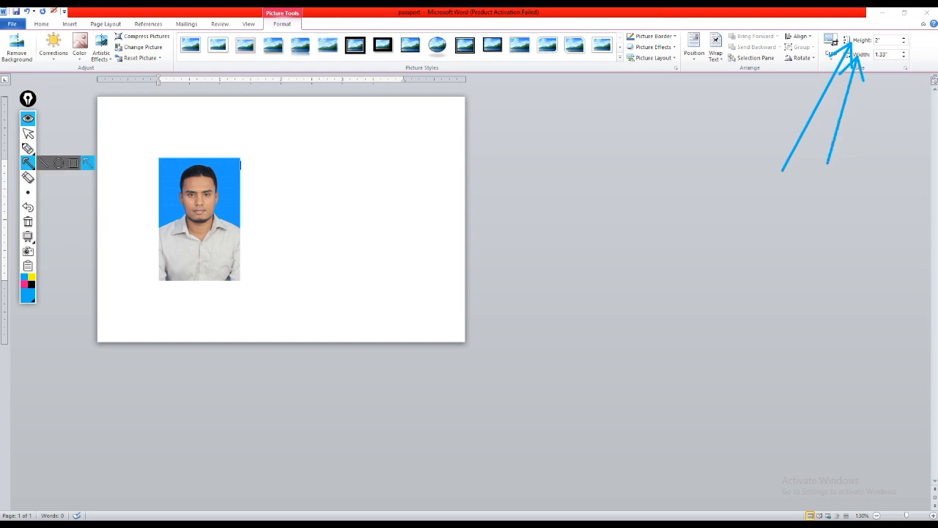
pyautogui.click(28, 221)
pyautogui.click(28, 118)
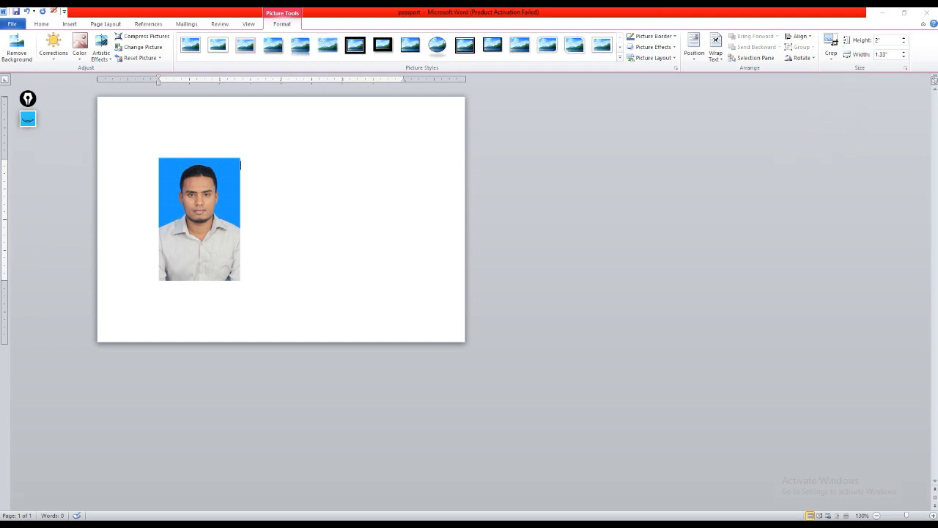
# Step: Resize the portrait photo by entering a height of 1.6" followed by a width of 1.29"
pyautogui.click(878, 40)
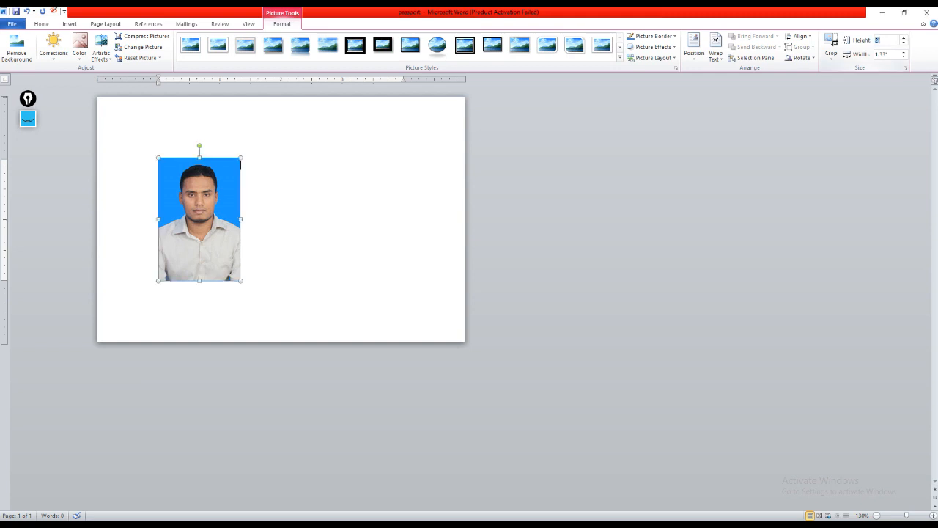
pyautogui.press('BackSpace')
pyautogui.press('Tab')
pyautogui.press('BackSpace')
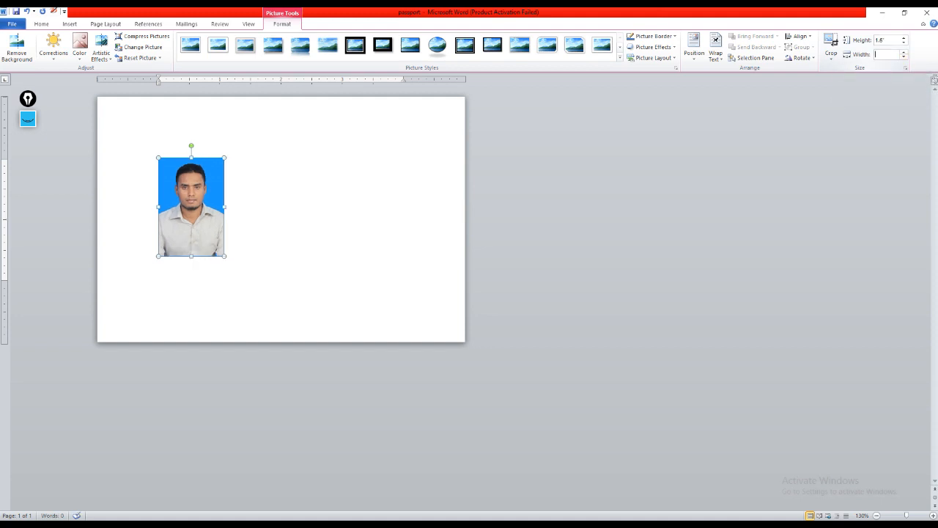
pyautogui.write('1.25')
pyautogui.press('Return')
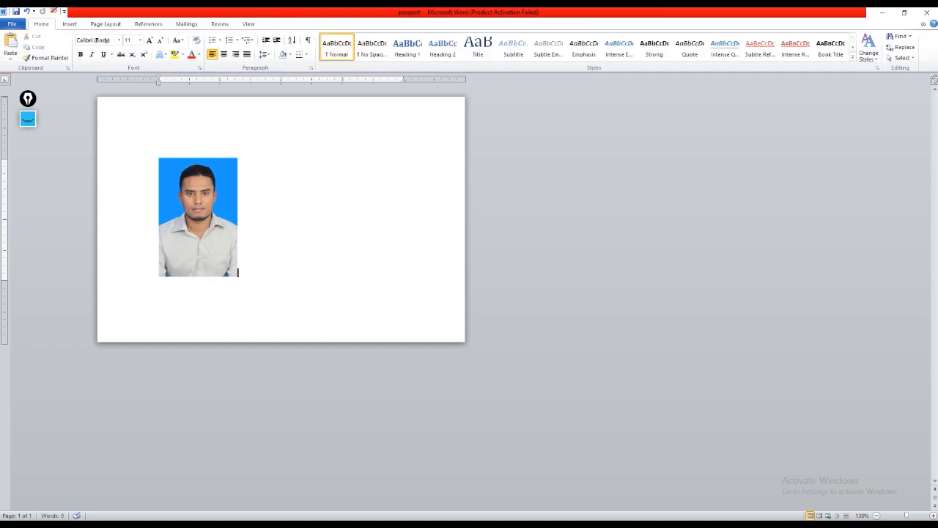
# Step: Select the portrait photo on the page
pyautogui.click(197, 217)
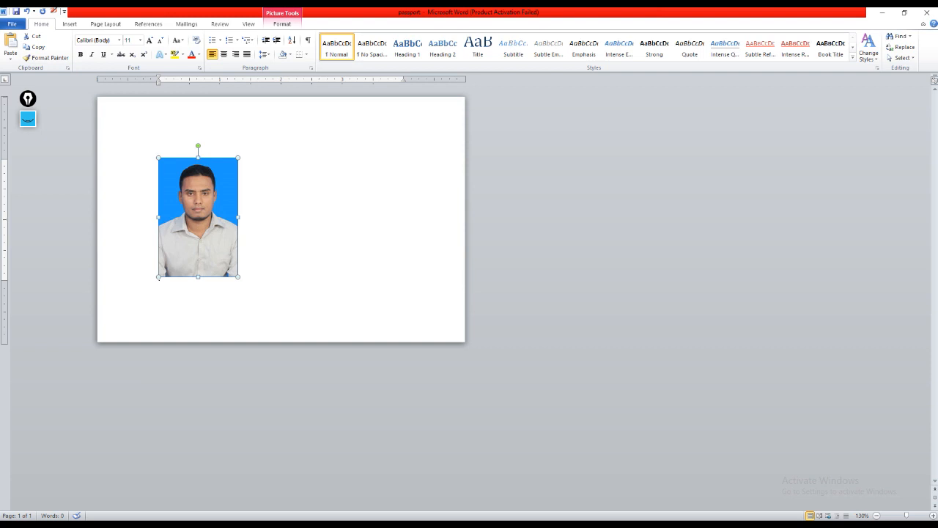
pyautogui.click(28, 119)
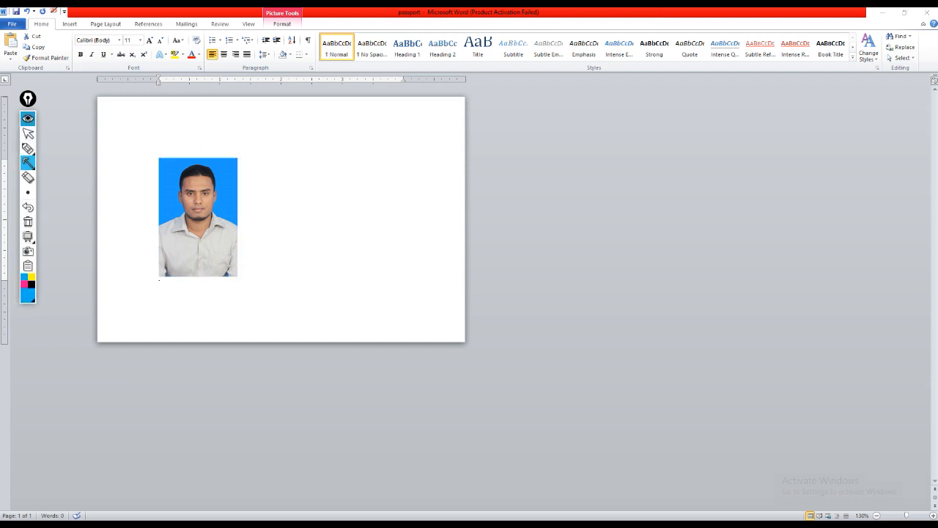
pyautogui.moveTo(249, 114); pyautogui.dragTo(278, 29)
pyautogui.click(28, 221)
pyautogui.click(28, 119)
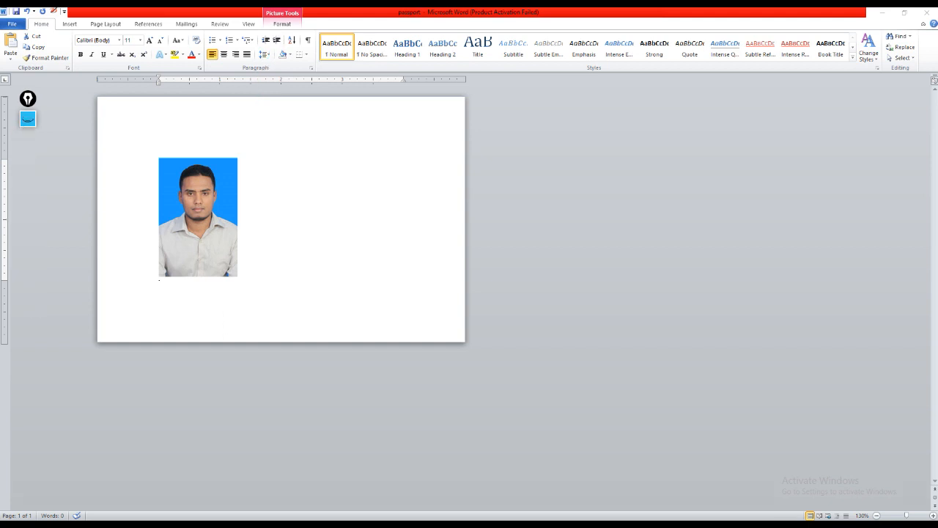
# Step: Display the formatting options for the selected portrait photo
pyautogui.click(283, 24)
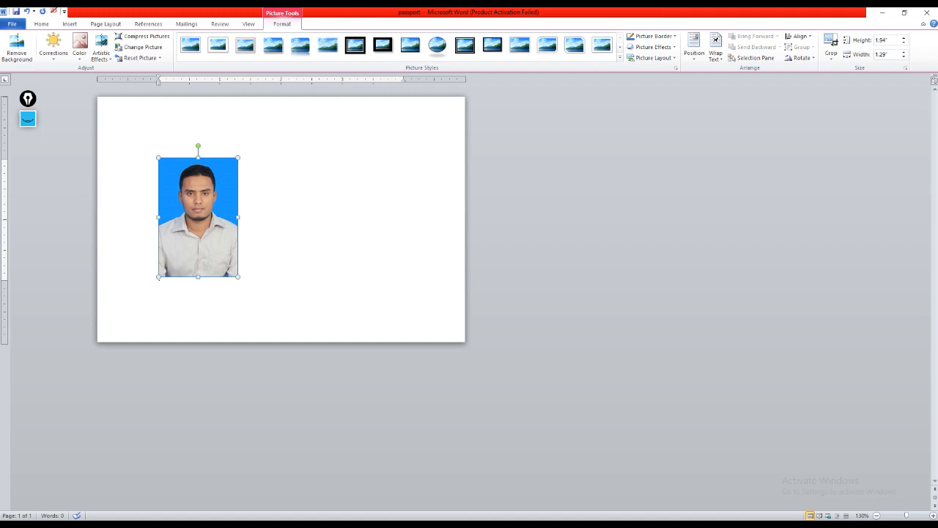
pyautogui.moveTo(622, 178); pyautogui.dragTo(653, 44)
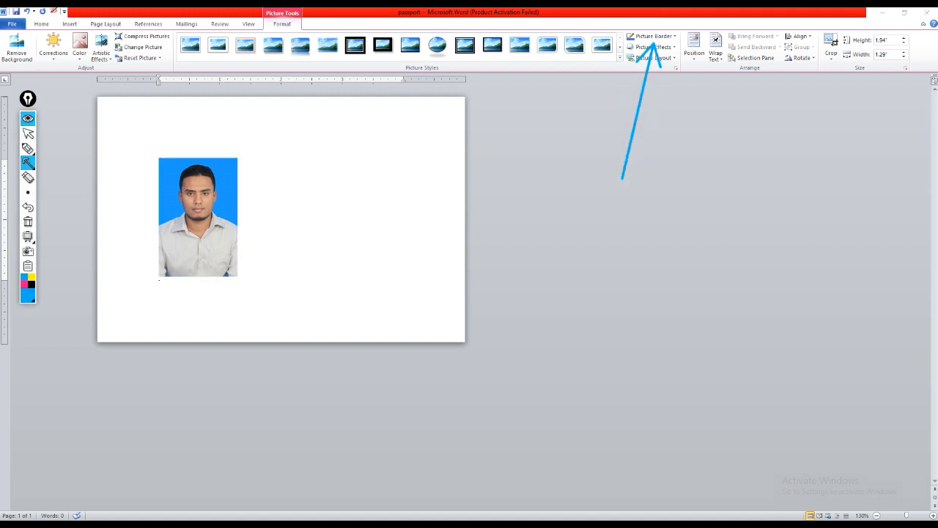
pyautogui.click(28, 221)
pyautogui.click(28, 119)
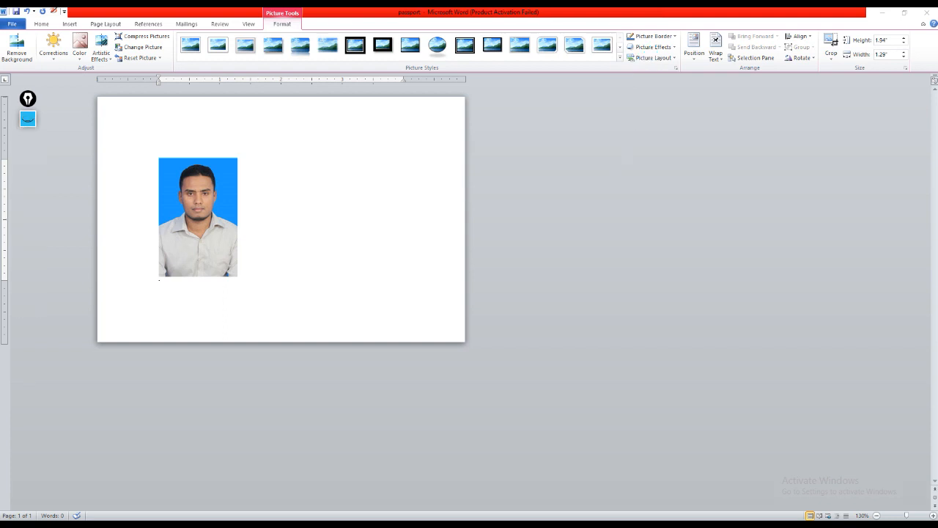
# Step: Add a solid border with a weight of 1 pt around the portrait photo
pyautogui.click(652, 36)
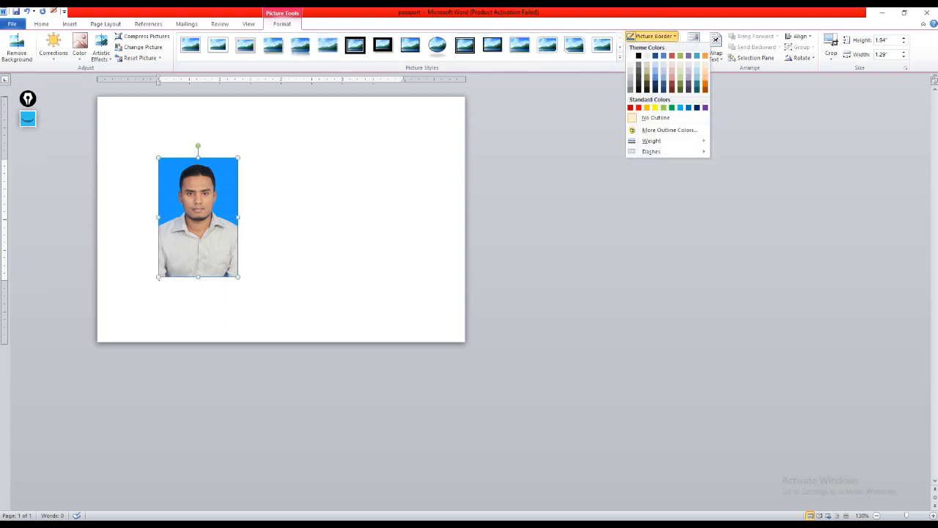
pyautogui.moveTo(653, 141)
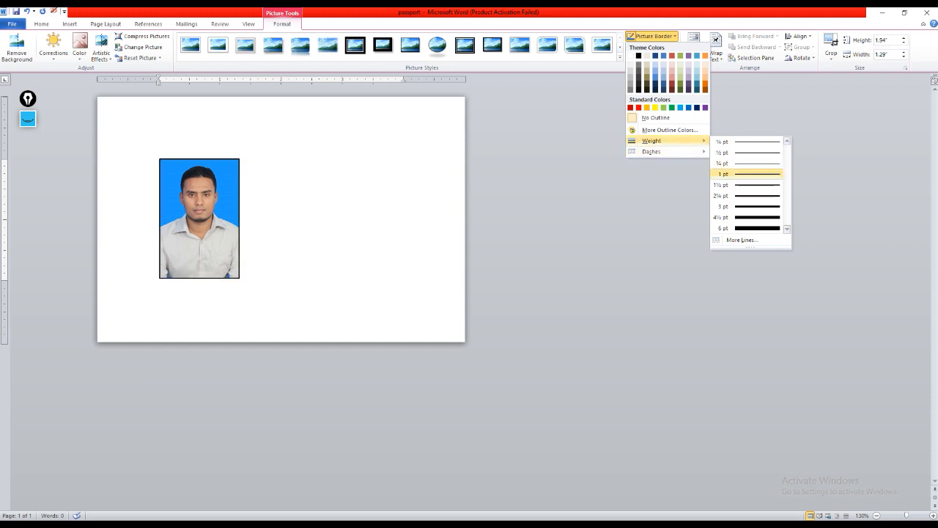
pyautogui.click(747, 175)
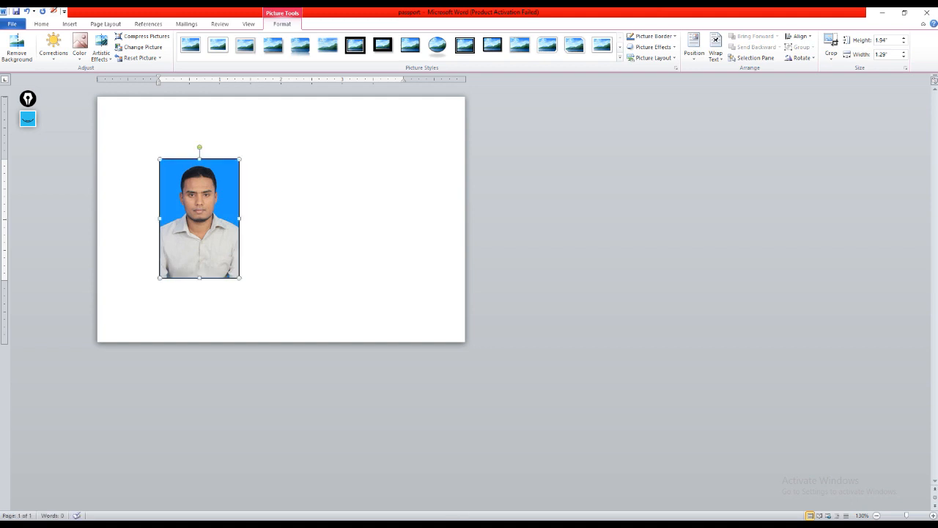
pyautogui.click(28, 120)
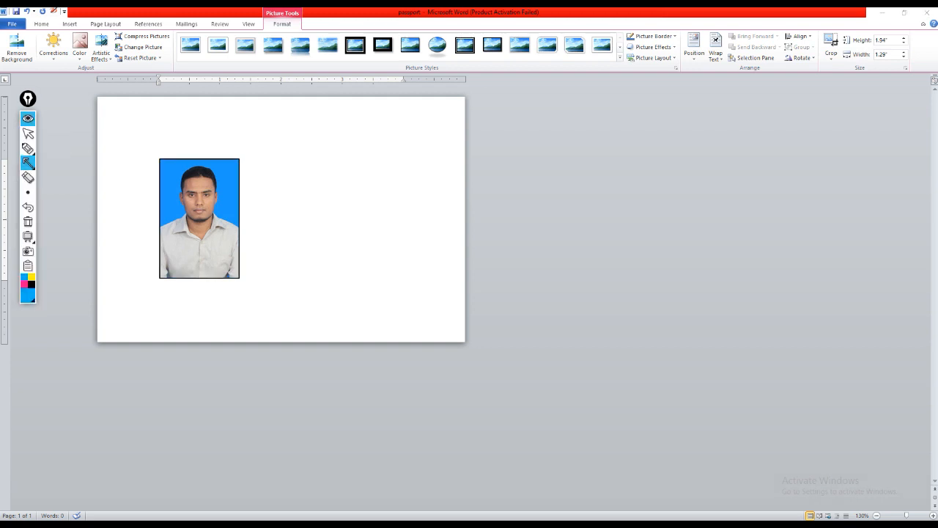
pyautogui.moveTo(250, 110); pyautogui.dragTo(287, 26)
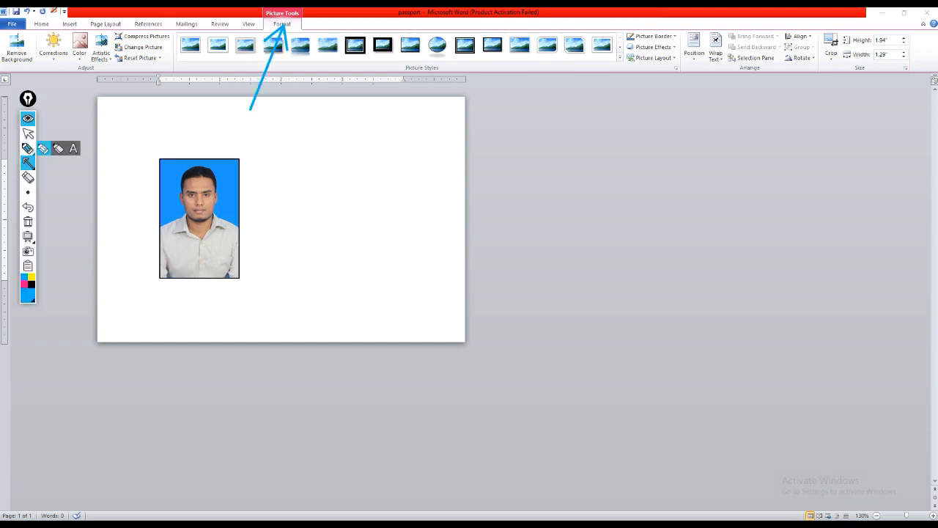
pyautogui.click(28, 221)
pyautogui.click(28, 119)
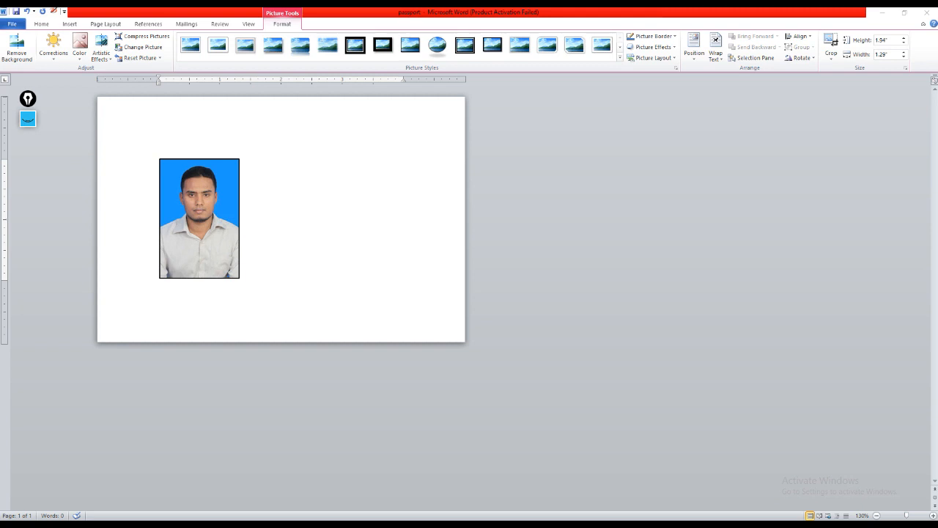
pyautogui.click(28, 119)
pyautogui.moveTo(703, 154); pyautogui.dragTo(718, 59)
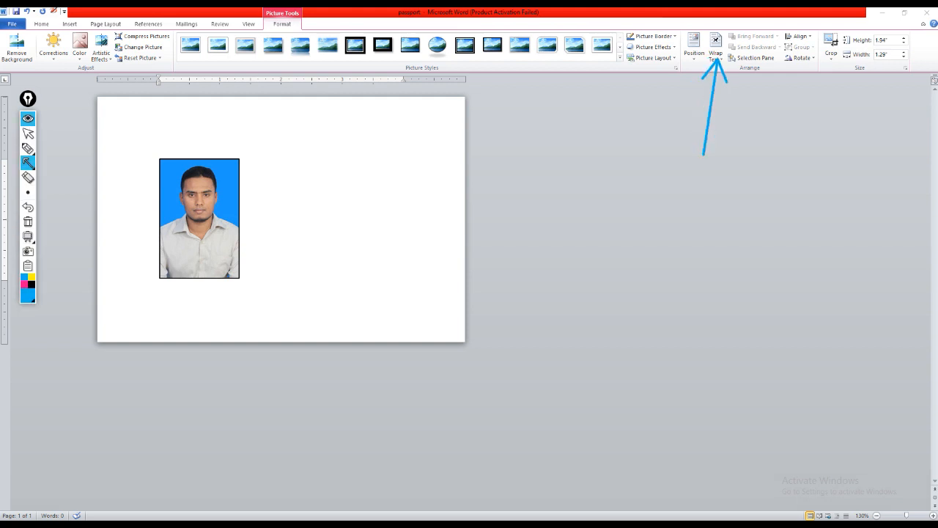
pyautogui.click(28, 222)
pyautogui.click(27, 119)
# Step: Set the portrait photo's text wrapping to In Front of Text
pyautogui.click(716, 50)
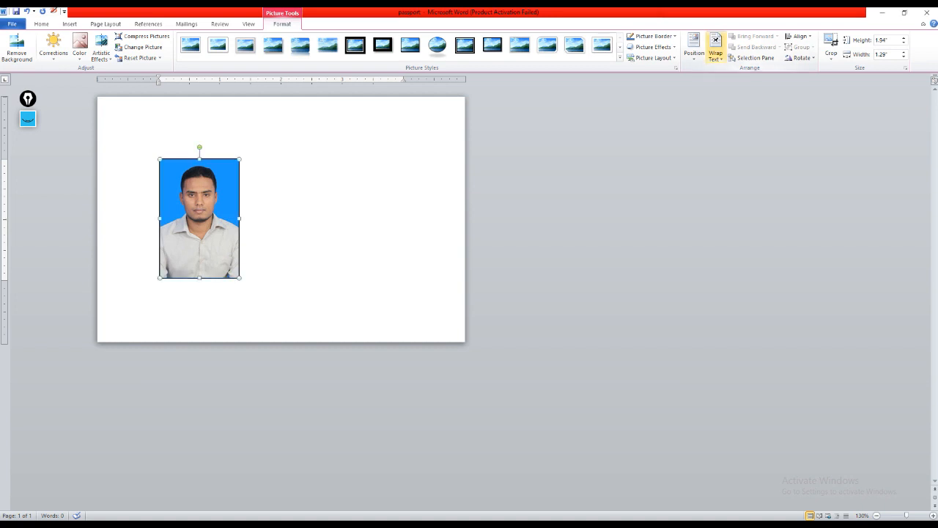
pyautogui.click(716, 50)
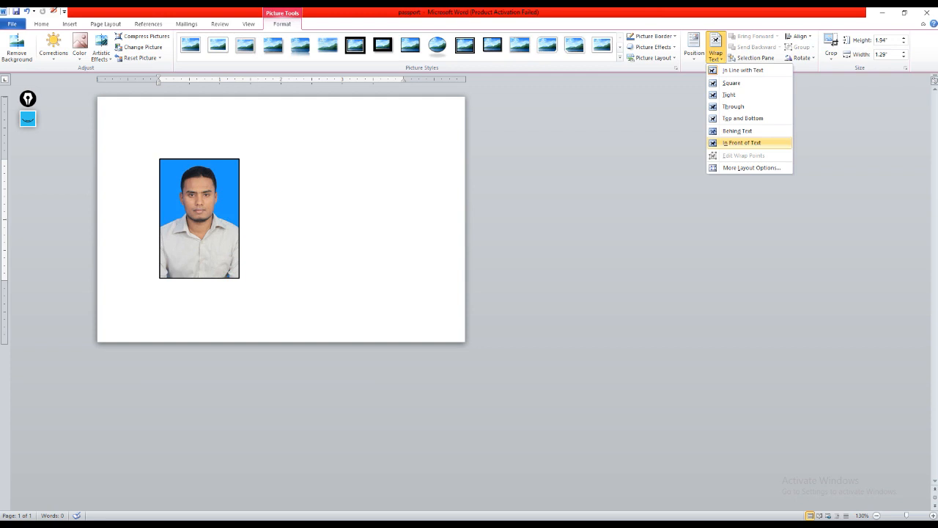
pyautogui.click(741, 143)
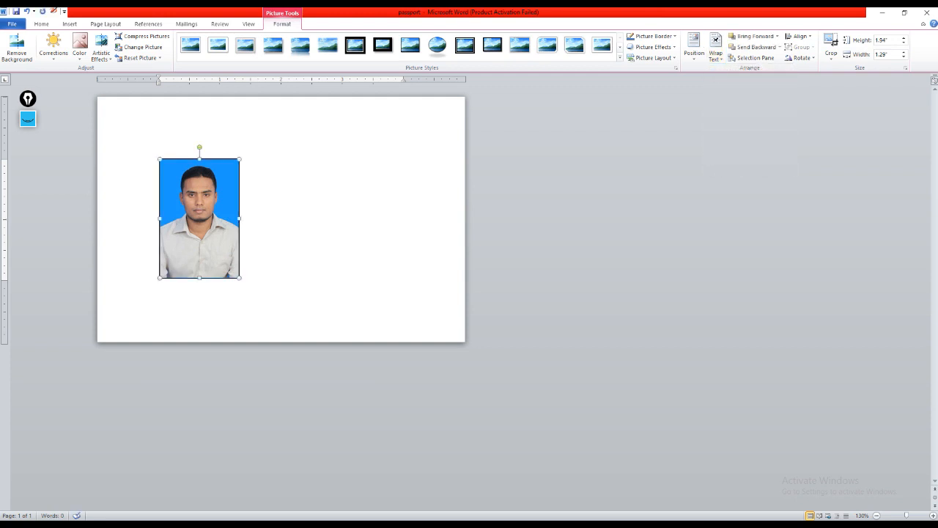
# Step: Move the portrait photo to the page's upper-left corner and shrink it to about 1.65" high by 1.1" wide
pyautogui.moveTo(199, 218); pyautogui.dragTo(151, 163)
pyautogui.moveTo(110, 222); pyautogui.dragTo(116, 213)
pyautogui.moveTo(191, 213); pyautogui.dragTo(184, 204)
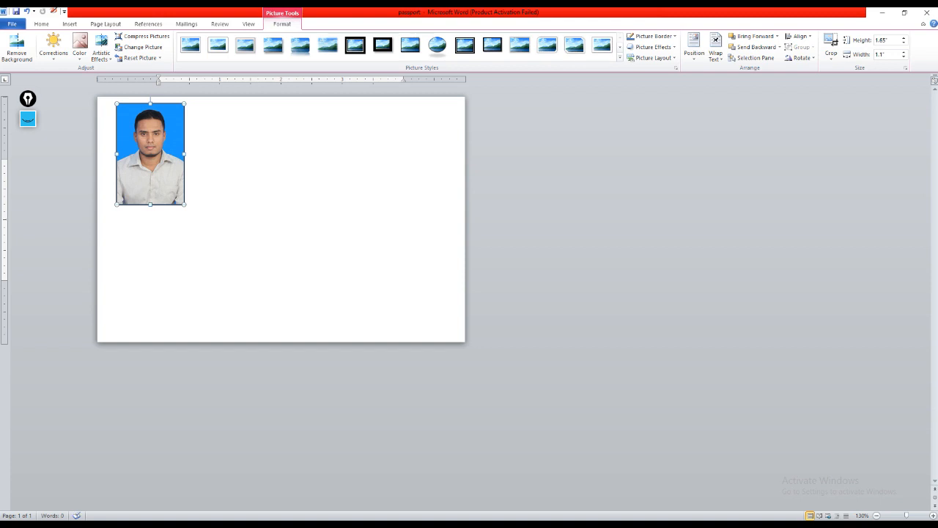
# Step: Resize the portrait photo freehand to about 1.44" high by 1.22" wide, keeping it near the page's upper-left corner
pyautogui.click(28, 119)
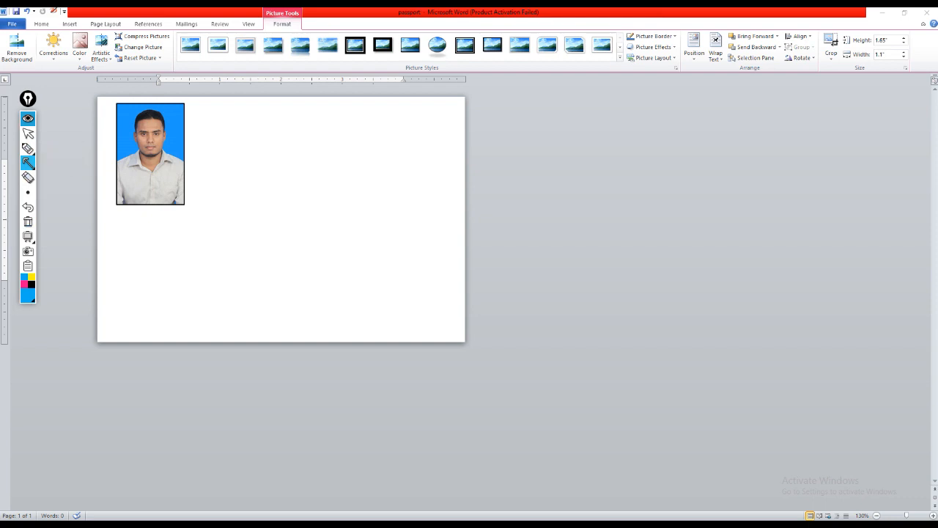
pyautogui.click(27, 118)
pyautogui.moveTo(117, 204); pyautogui.dragTo(122, 196)
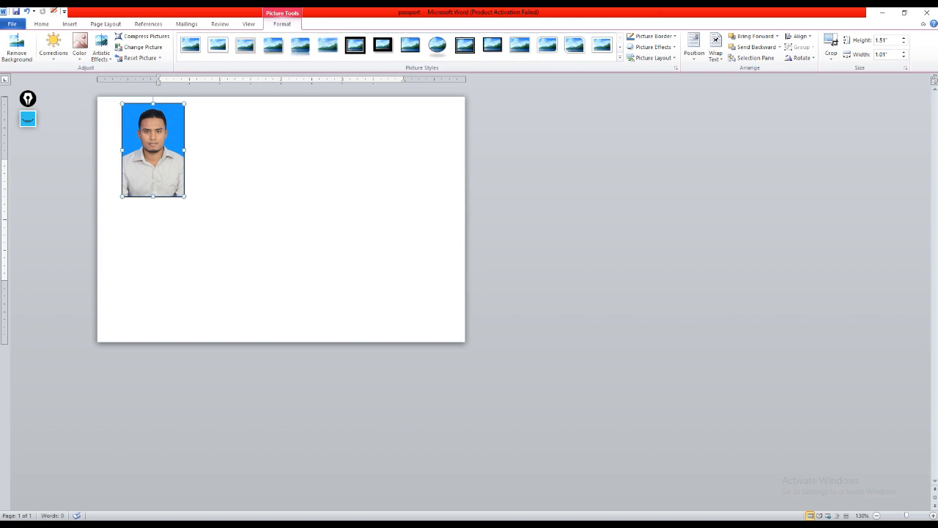
pyautogui.moveTo(184, 150); pyautogui.dragTo(211, 149)
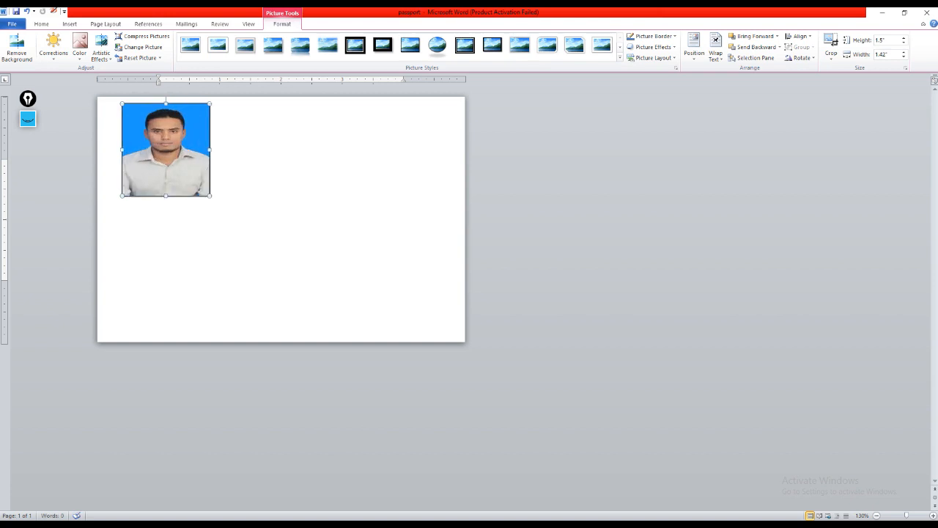
pyautogui.moveTo(210, 195); pyautogui.dragTo(206, 192)
pyautogui.moveTo(206, 148); pyautogui.dragTo(199, 147)
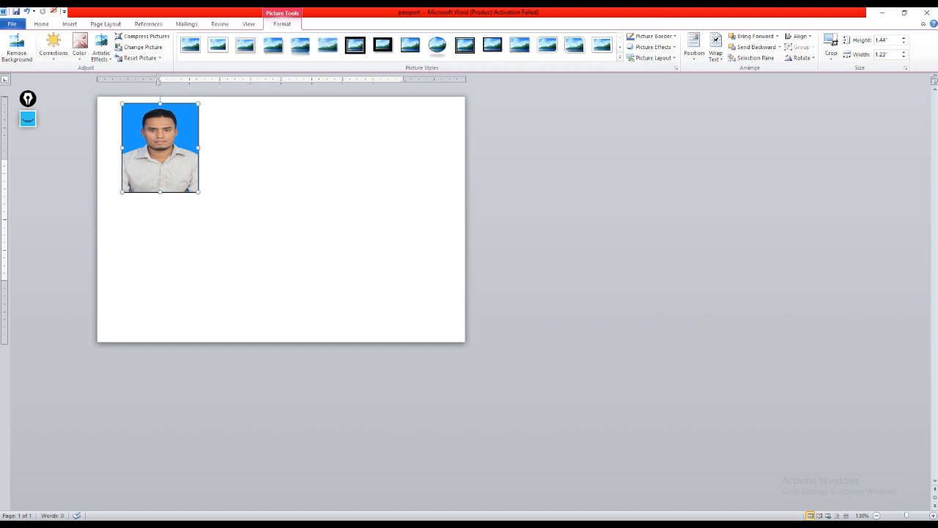
# Step: Try cropping the portrait photo inward from its lower-right corner, undo the crop and leave crop mode
pyautogui.rightClick(170, 170)
pyautogui.click(219, 157)
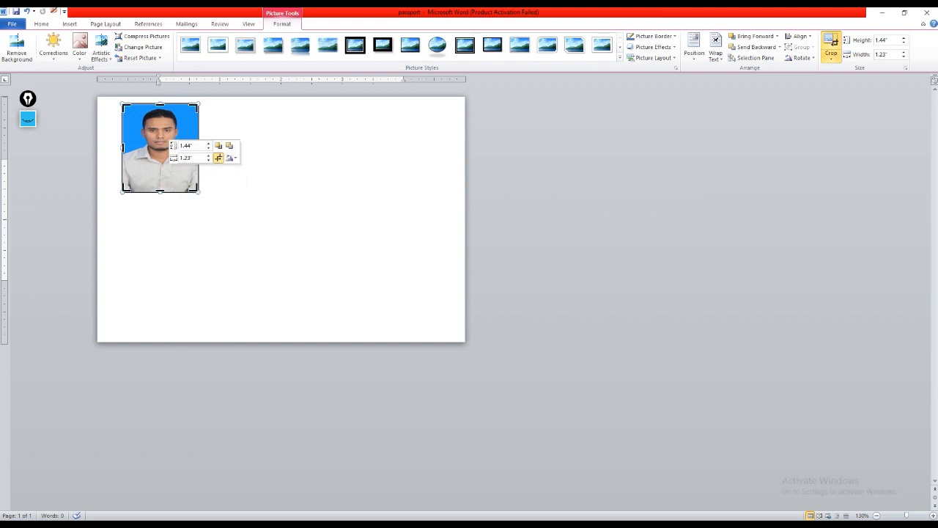
pyautogui.moveTo(197, 190); pyautogui.dragTo(192, 185)
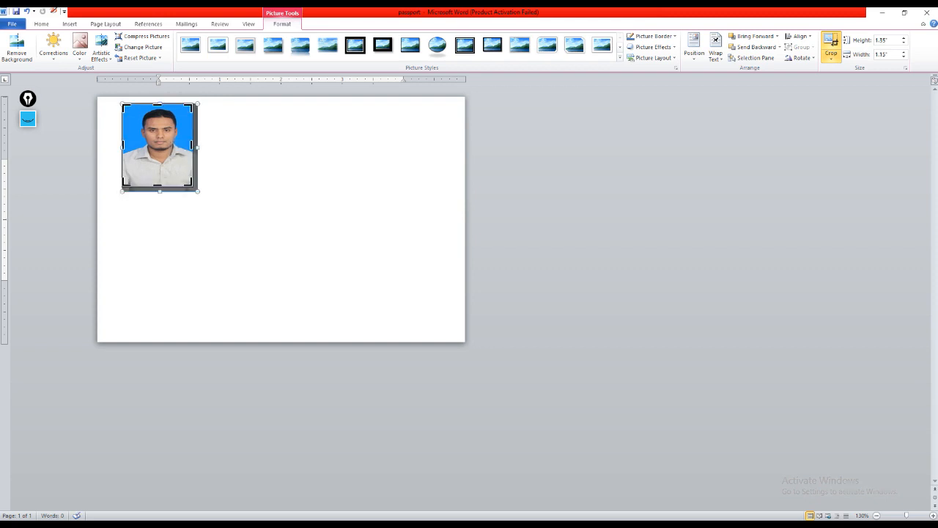
pyautogui.click(27, 11)
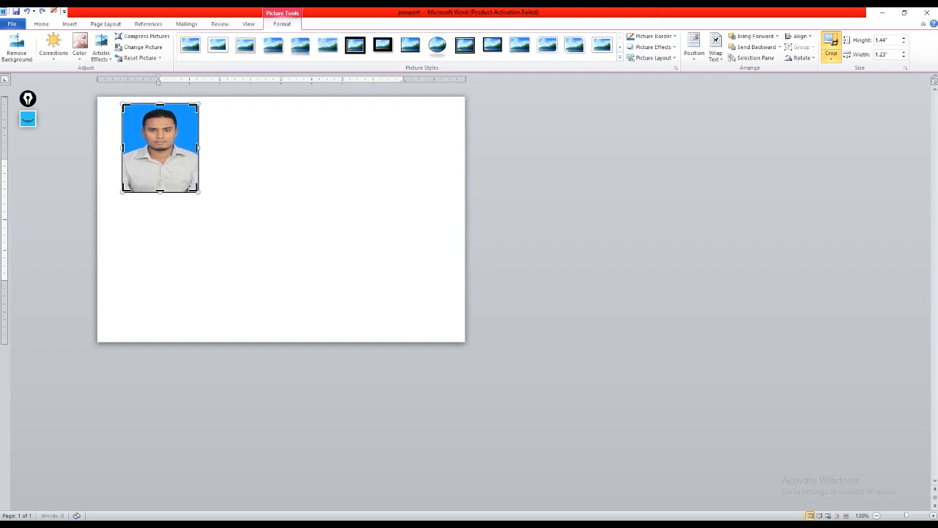
pyautogui.click(293, 176)
pyautogui.click(167, 152)
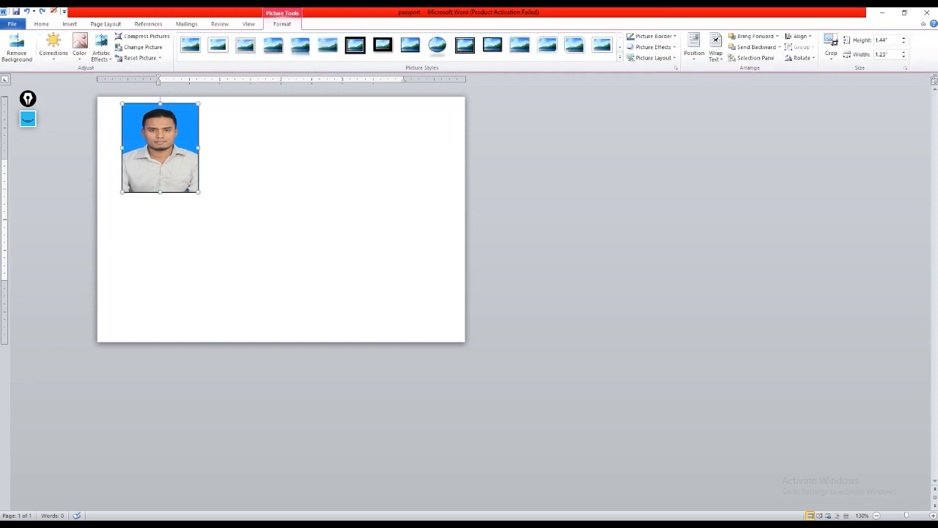
pyautogui.click(28, 119)
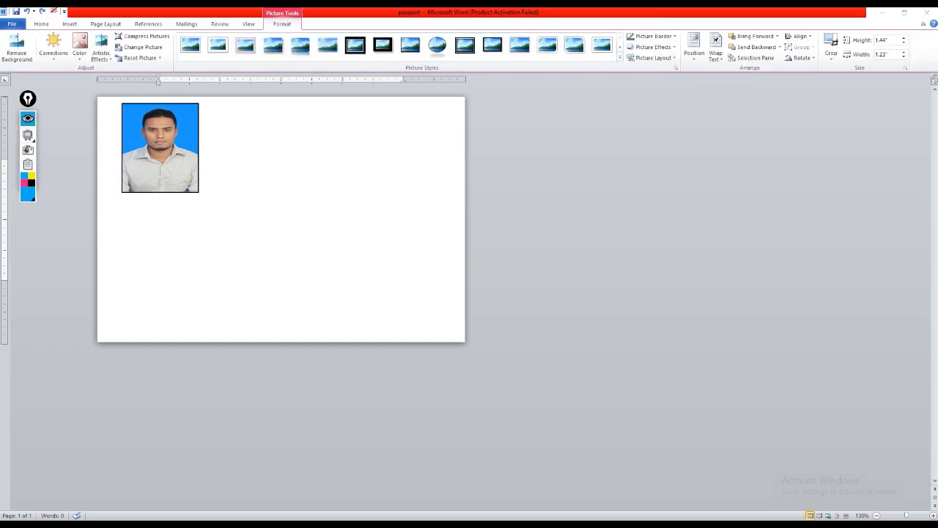
pyautogui.moveTo(793, 154); pyautogui.dragTo(830, 45)
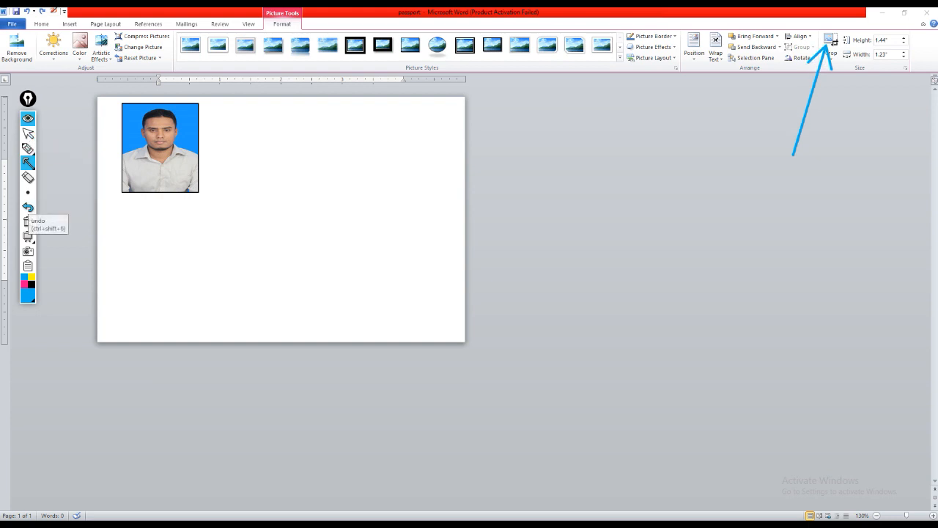
pyautogui.click(28, 118)
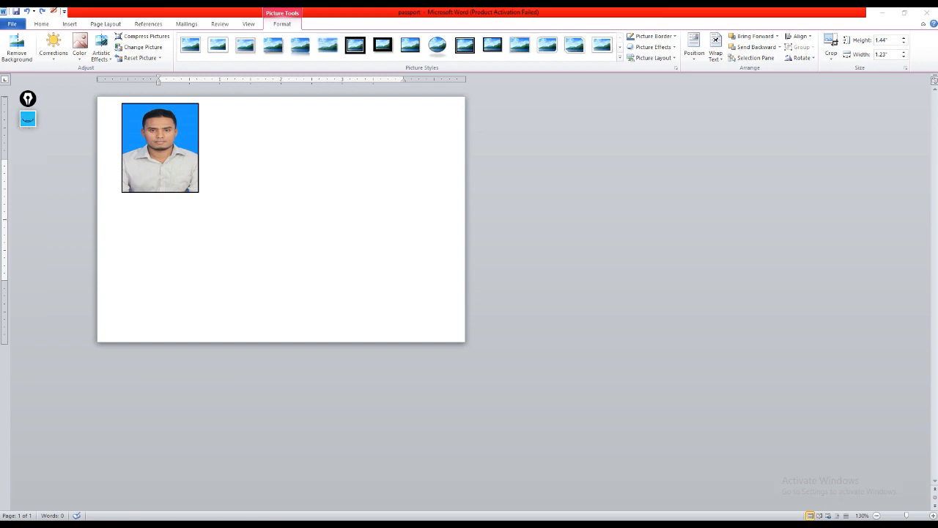
pyautogui.click(830, 56)
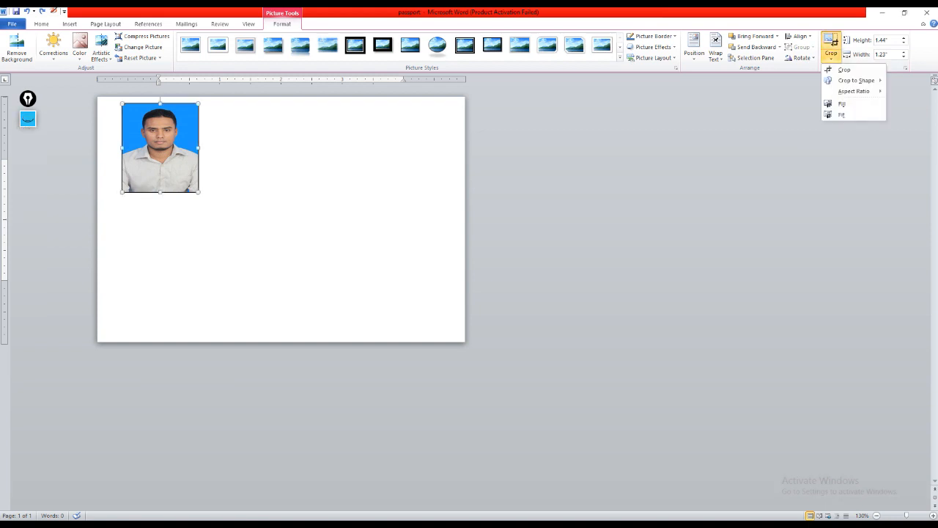
pyautogui.click(845, 69)
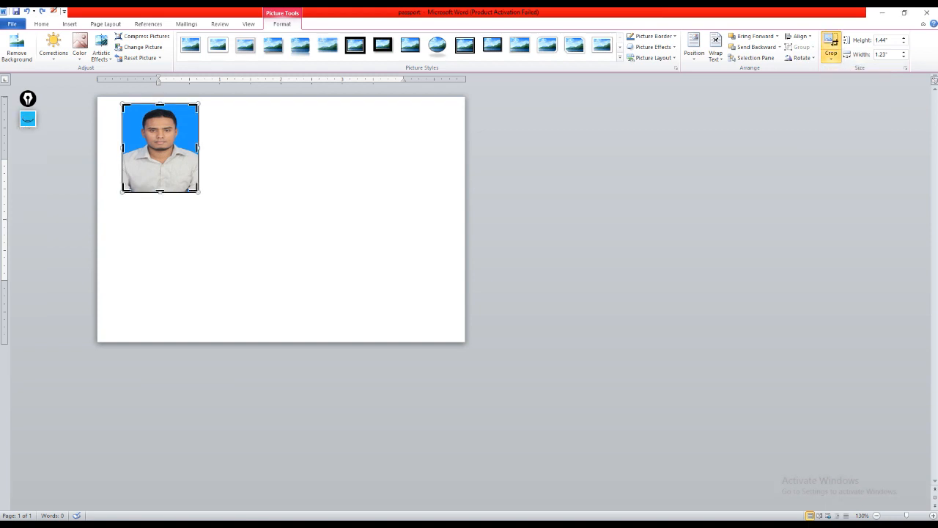
pyautogui.click(293, 184)
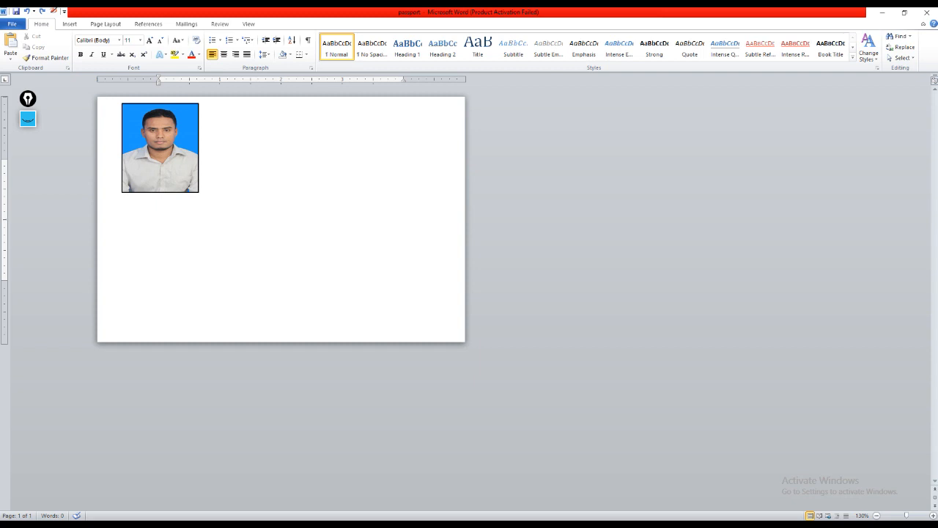
# Step: Shift the portrait photo closer to the page's left edge and place three copies beside it in a level row
pyautogui.moveTo(160, 148); pyautogui.dragTo(149, 147)
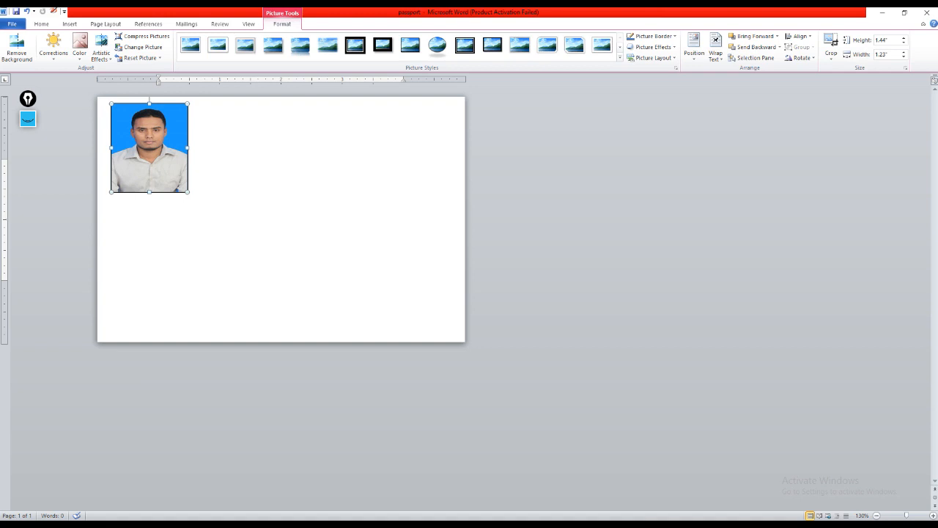
pyautogui.moveTo(149, 148); pyautogui.dragTo(236, 148)
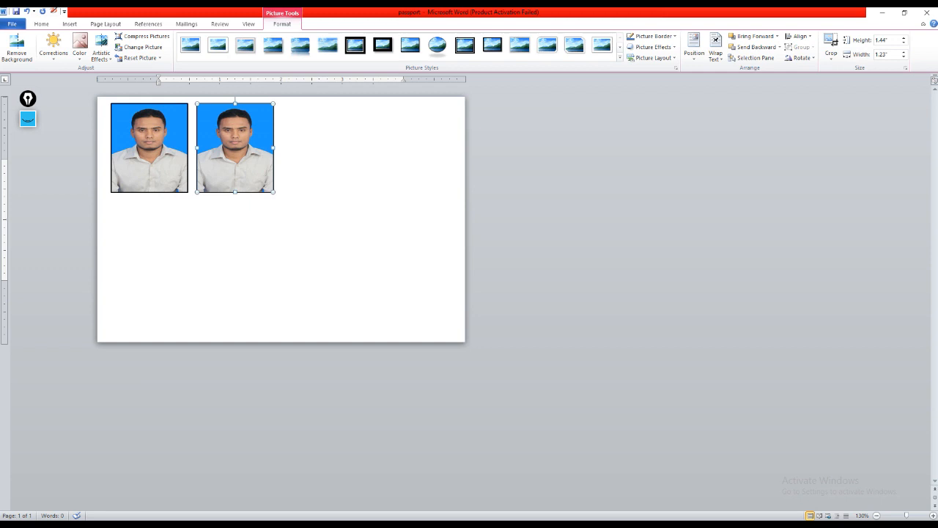
pyautogui.moveTo(235, 147); pyautogui.dragTo(404, 149)
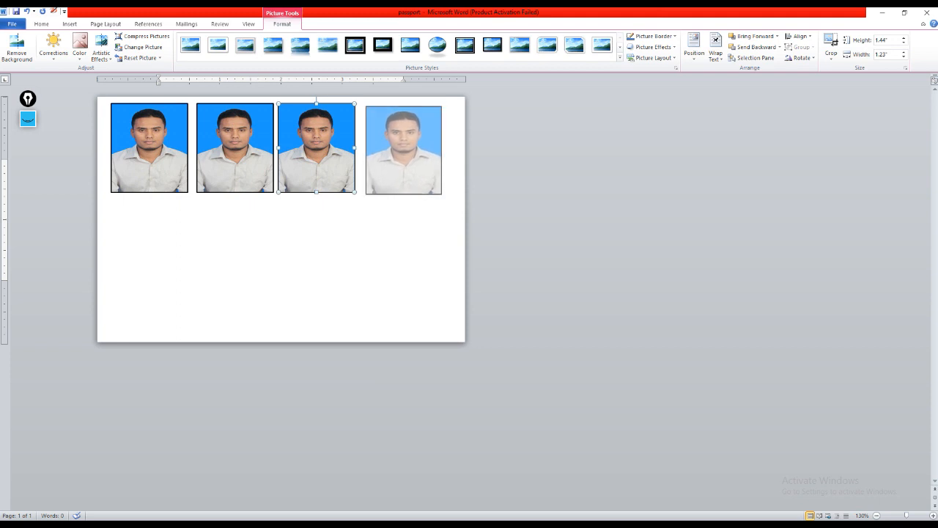
pyautogui.moveTo(404, 150); pyautogui.dragTo(403, 148)
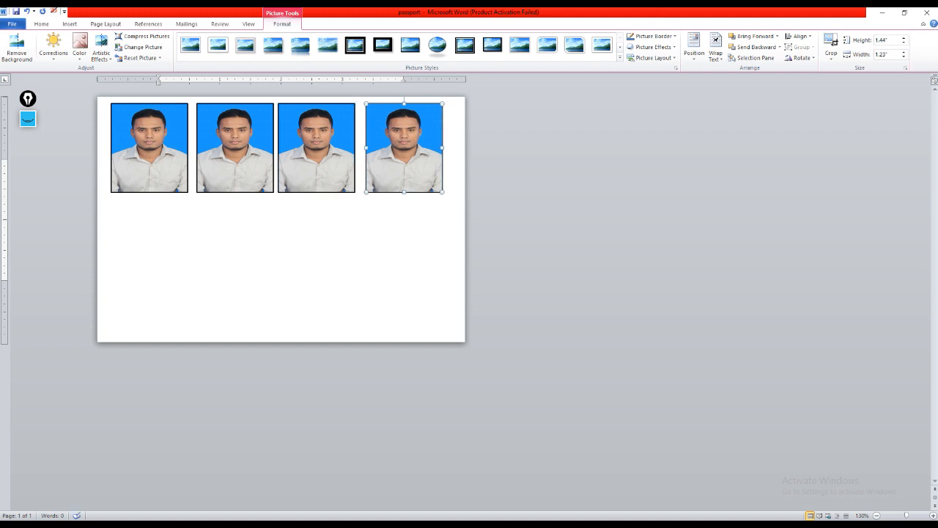
# Step: Nudge the fourth and third photos slightly to the right to space the row of four evenly across the page
pyautogui.moveTo(404, 147); pyautogui.dragTo(409, 147)
pyautogui.moveTo(317, 148); pyautogui.dragTo(323, 148)
pyautogui.click(235, 148)
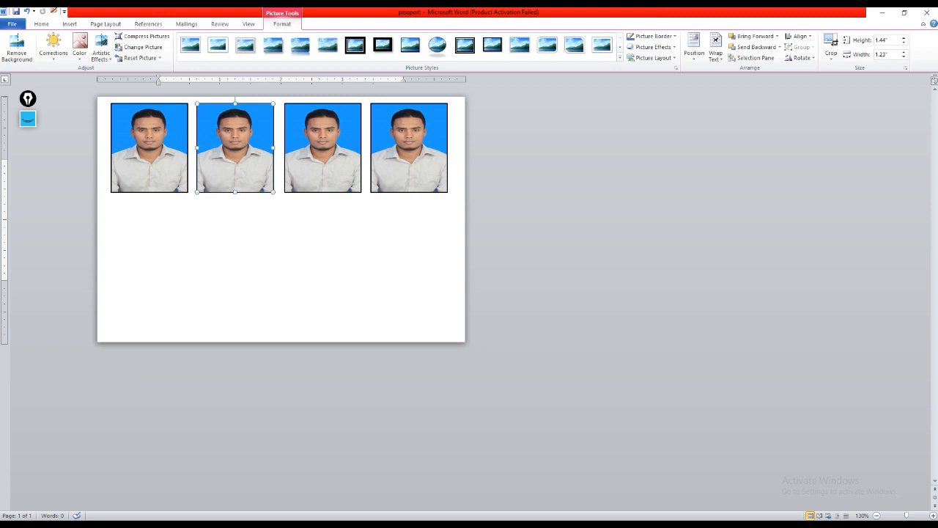
# Step: Select all four photos and copy them straight down as a second row in the lower half of the page
pyautogui.keyDown('shift'); pyautogui.click(150, 148); pyautogui.keyUp('shift')
pyautogui.keyDown('shift'); pyautogui.click(235, 148); pyautogui.keyUp('shift')
pyautogui.keyDown('shift'); pyautogui.click(235, 148); pyautogui.keyUp('shift')
pyautogui.keyDown('shift'); pyautogui.click(323, 148); pyautogui.keyUp('shift')
pyautogui.keyDown('shift'); pyautogui.click(409, 148); pyautogui.keyUp('shift')
pyautogui.moveTo(409, 148); pyautogui.dragTo(409, 265)
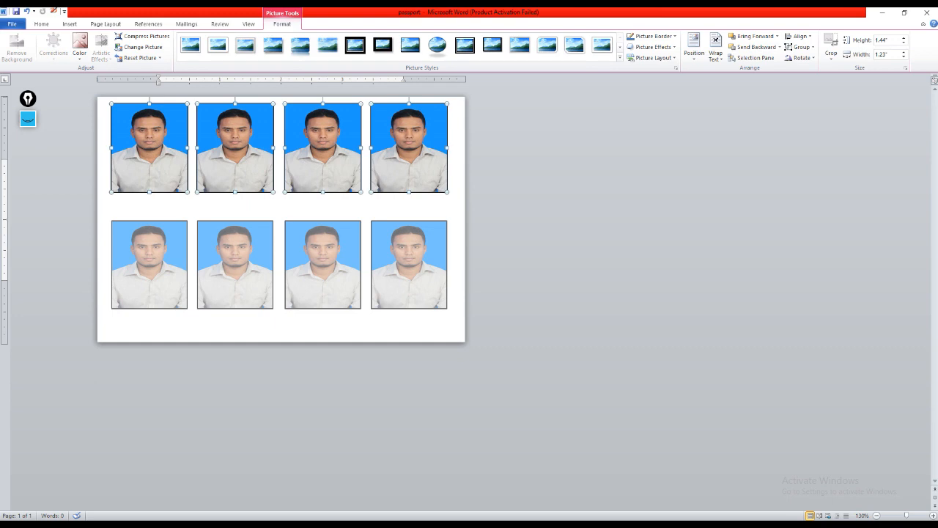
pyautogui.moveTo(409, 266); pyautogui.dragTo(409, 265)
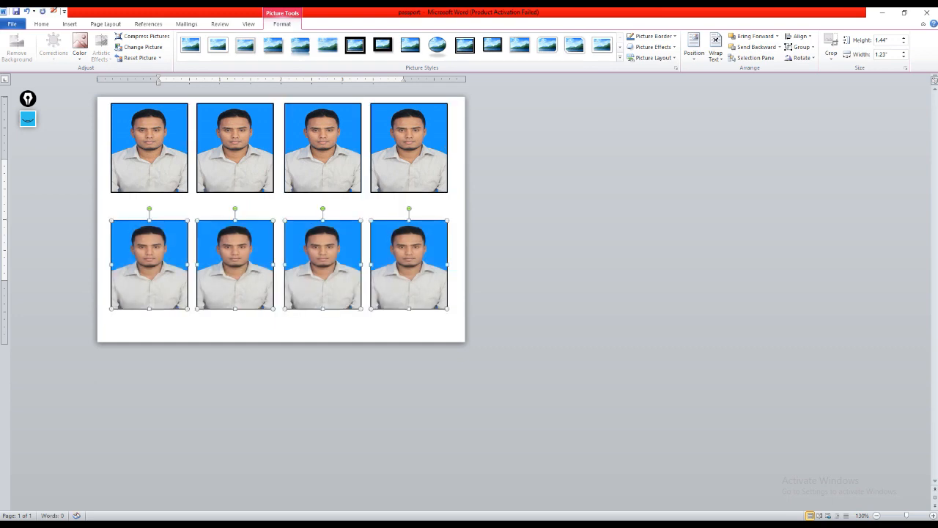
pyautogui.press('Escape')
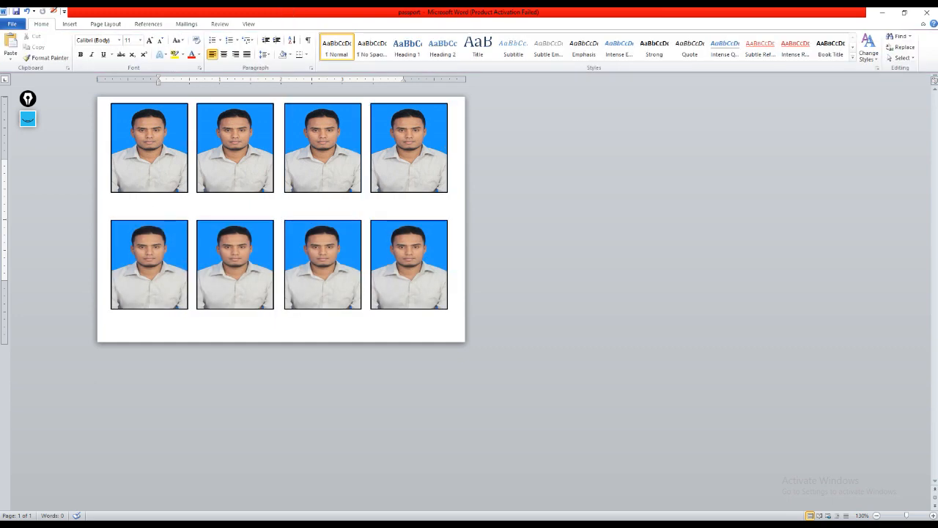
# Step: Select the four photos in the upper row and move them down slightly from the page's top edge
pyautogui.click(154, 161)
pyautogui.keyDown('shift'); pyautogui.click(236, 157); pyautogui.keyUp('shift')
pyautogui.keyDown('shift'); pyautogui.click(322, 157); pyautogui.keyUp('shift')
pyautogui.keyDown('shift'); pyautogui.click(409, 157); pyautogui.keyUp('shift')
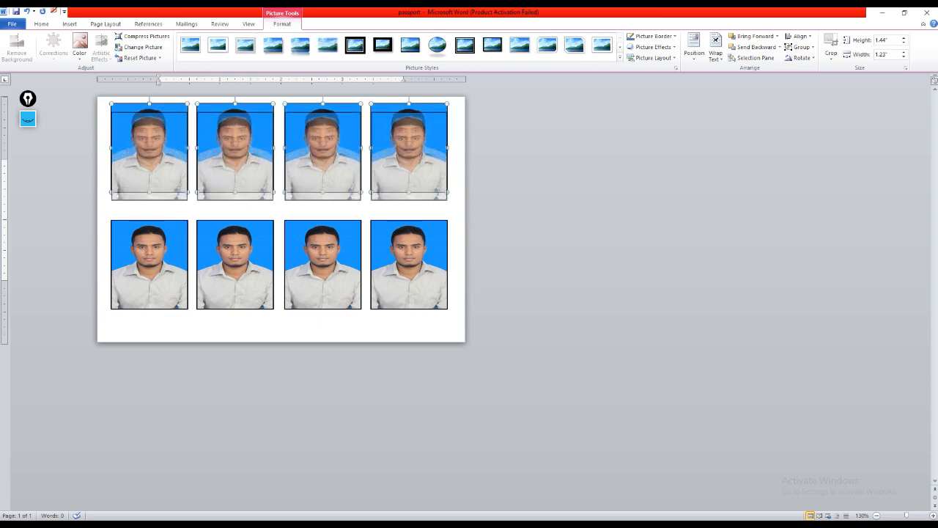
pyautogui.press('Down')
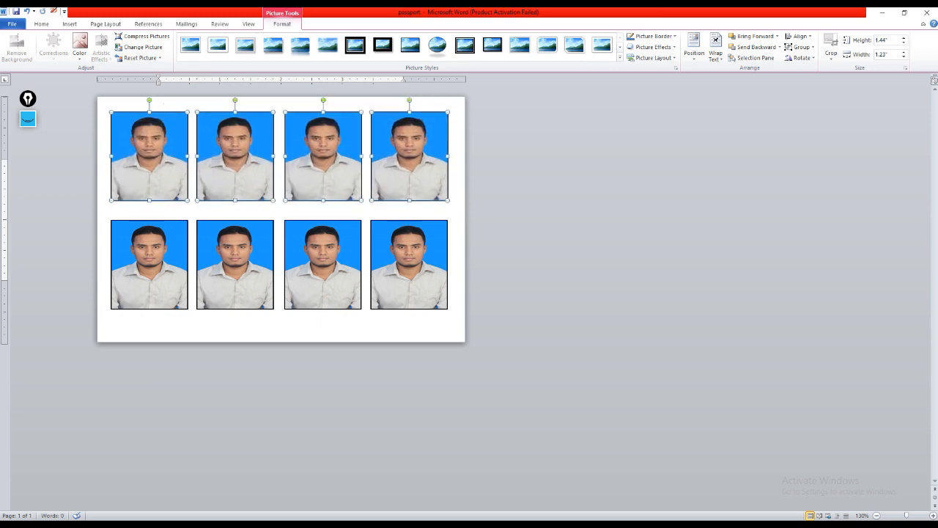
pyautogui.press('Down')
# Step: Select the four photos in the lower row and move them down slightly to balance the page's vertical spacing
pyautogui.click(322, 264)
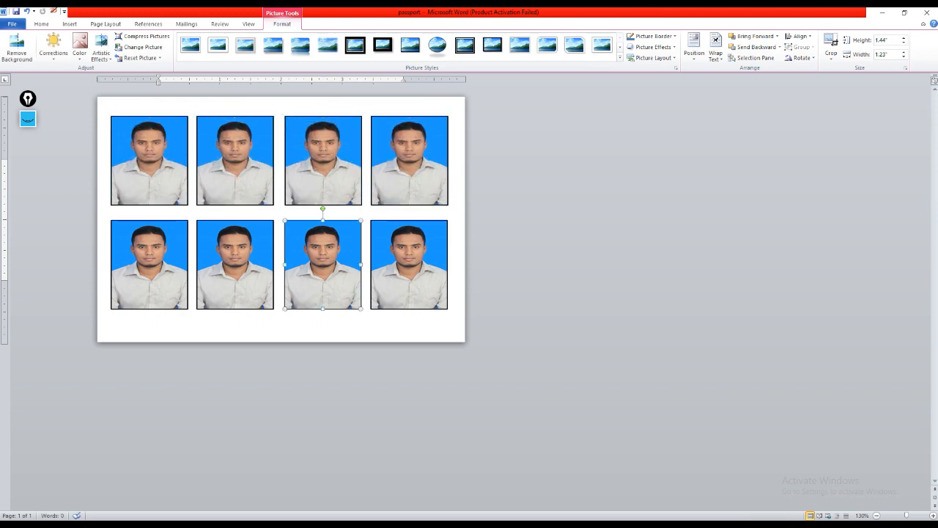
pyautogui.keyDown('ctrl'); pyautogui.click(149, 265); pyautogui.keyUp('ctrl')
pyautogui.keyDown('ctrl'); pyautogui.click(235, 265); pyautogui.keyUp('ctrl')
pyautogui.keyDown('ctrl'); pyautogui.click(322, 265); pyautogui.keyUp('ctrl')
pyautogui.keyDown('ctrl'); pyautogui.click(409, 265); pyautogui.keyUp('ctrl')
pyautogui.keyDown('ctrl'); pyautogui.click(322, 265); pyautogui.keyUp('ctrl')
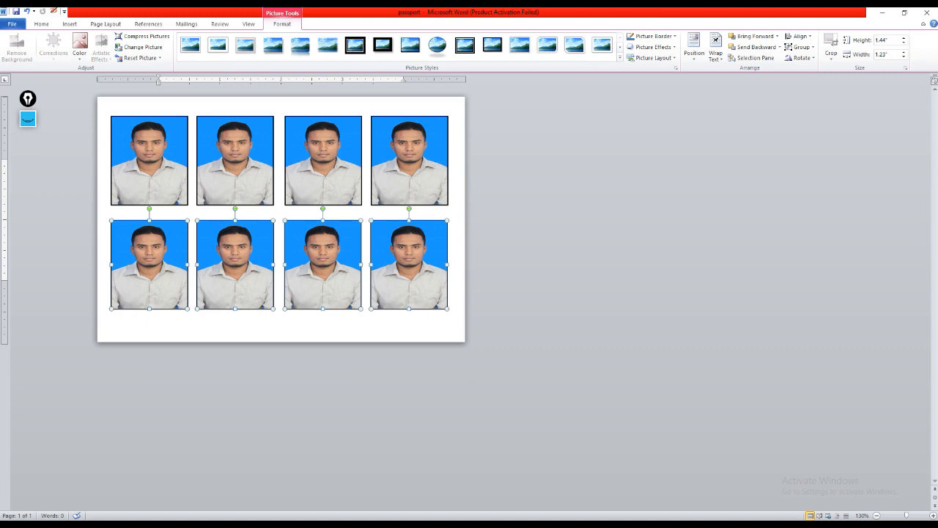
pyautogui.press('Down')
pyautogui.press('Down')
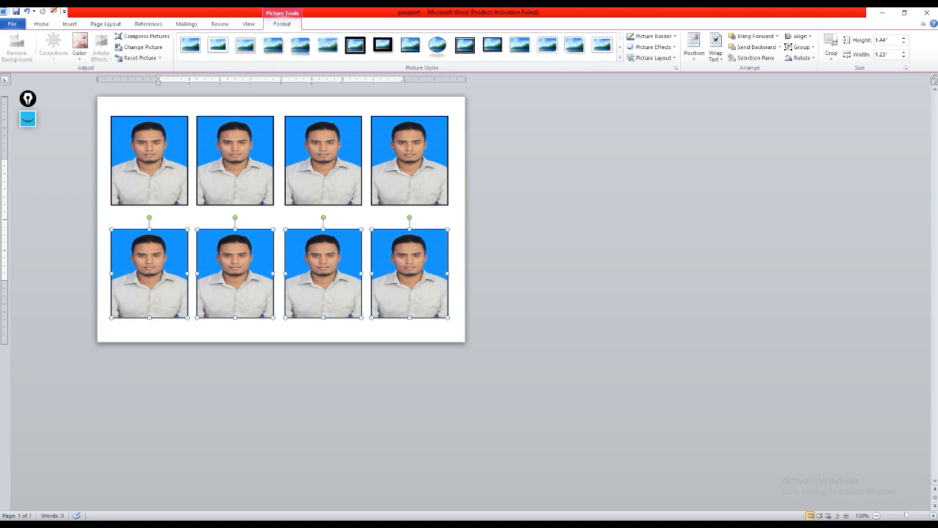
pyautogui.press('Escape')
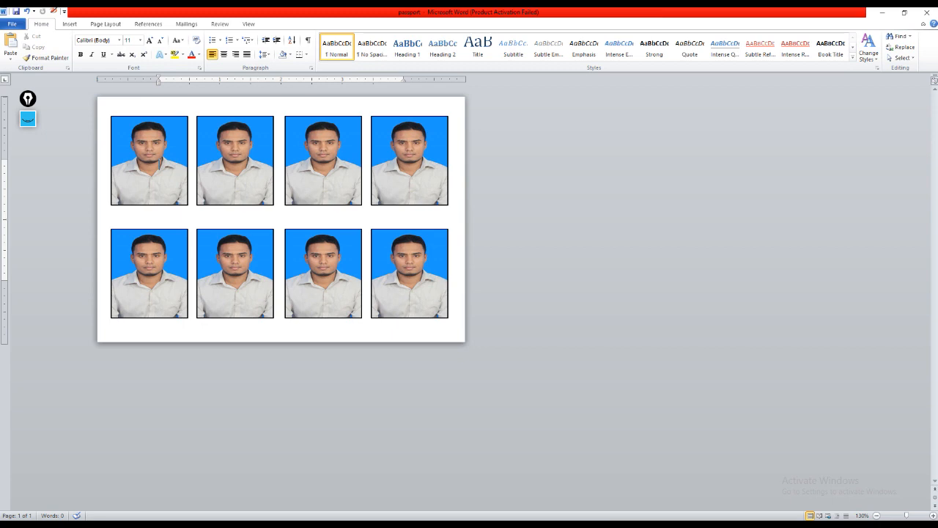
# Step: Review the photo sheet in the print preview along with its printer and paper settings, and return to the document
pyautogui.hotkey('ctrl', 'p')
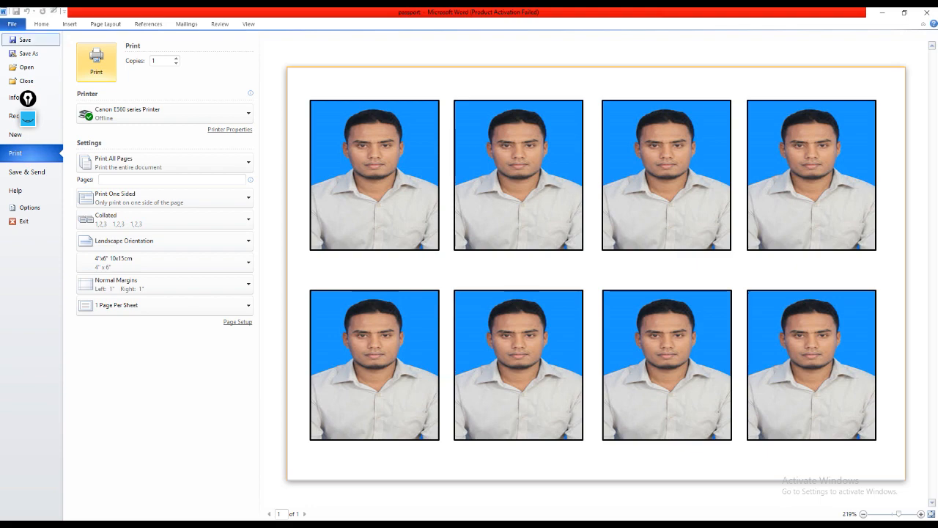
pyautogui.click(12, 24)
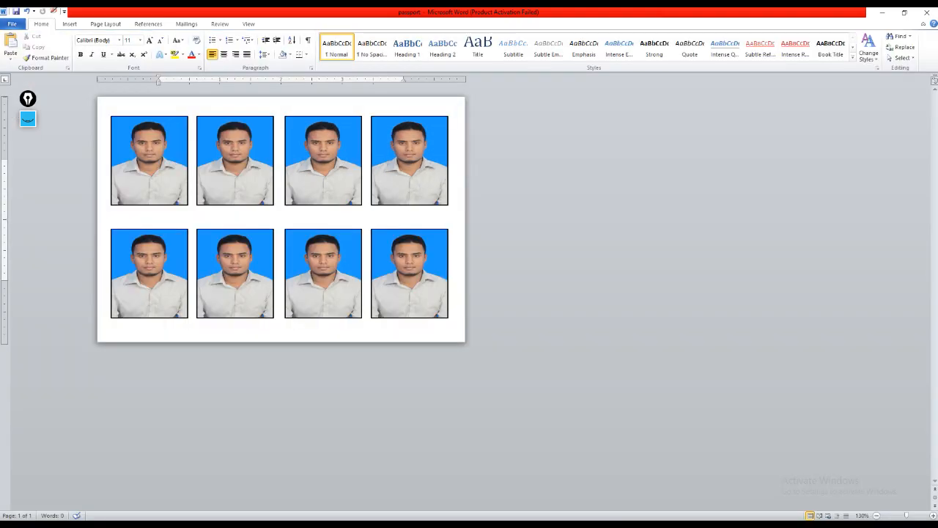
pyautogui.click(11, 25)
pyautogui.hotkey('ctrl', 'p')
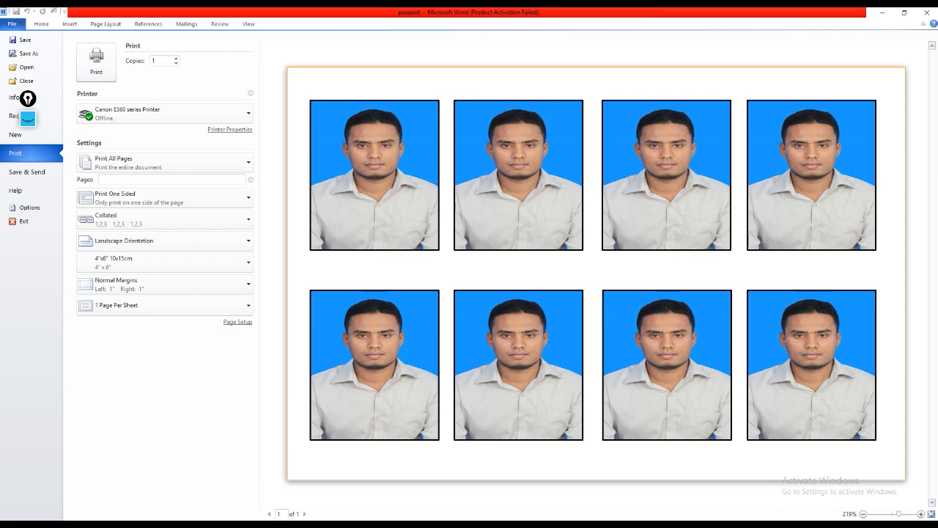
pyautogui.click(13, 24)
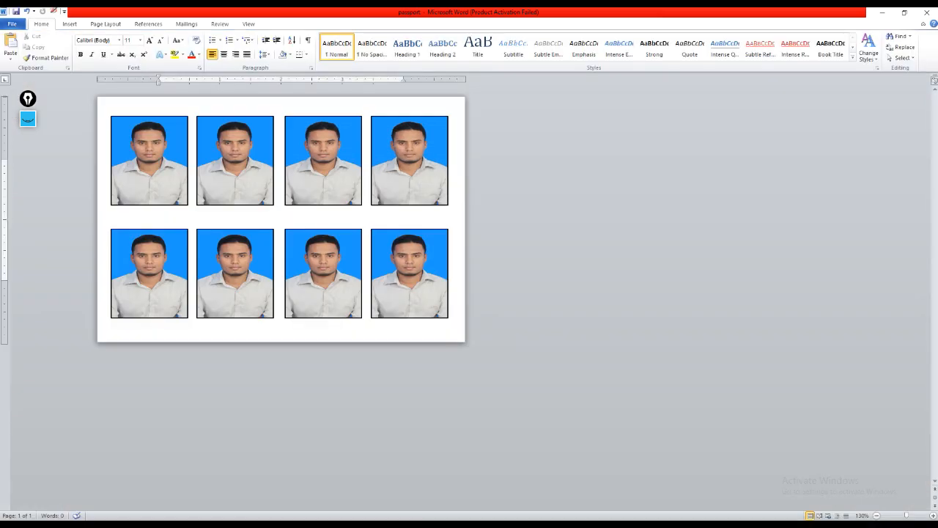